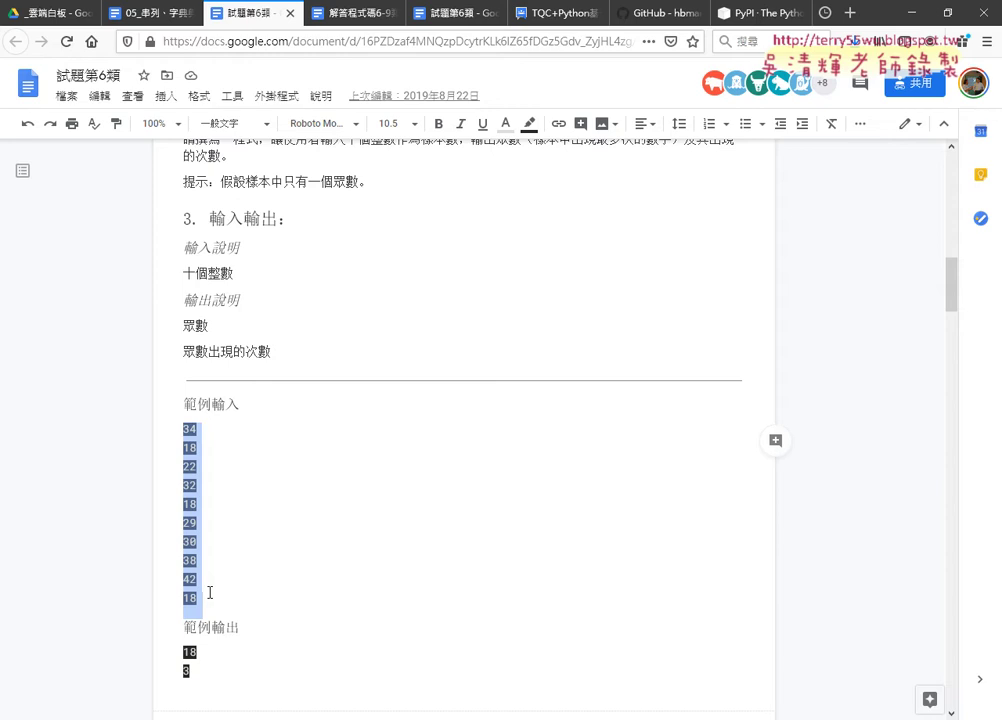
Copy the ten sample input numbers listed under 範例輸入 in the document
{"action": "scroll", "coordinate": [208, 503], "scroll_direction": "down", "scroll_amount": 1}
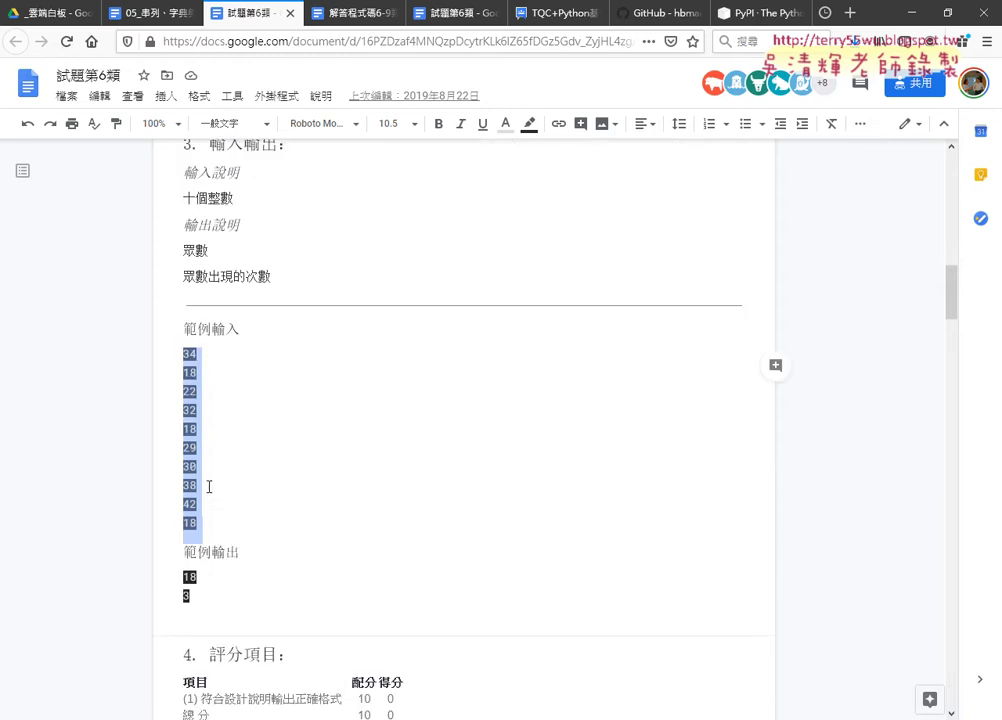
{"action": "left_click", "coordinate": [183, 356]}
{"action": "left_click_drag", "start_coordinate": [183, 356], "coordinate": [208, 521]}
{"action": "key", "text": "ctrl+c"}
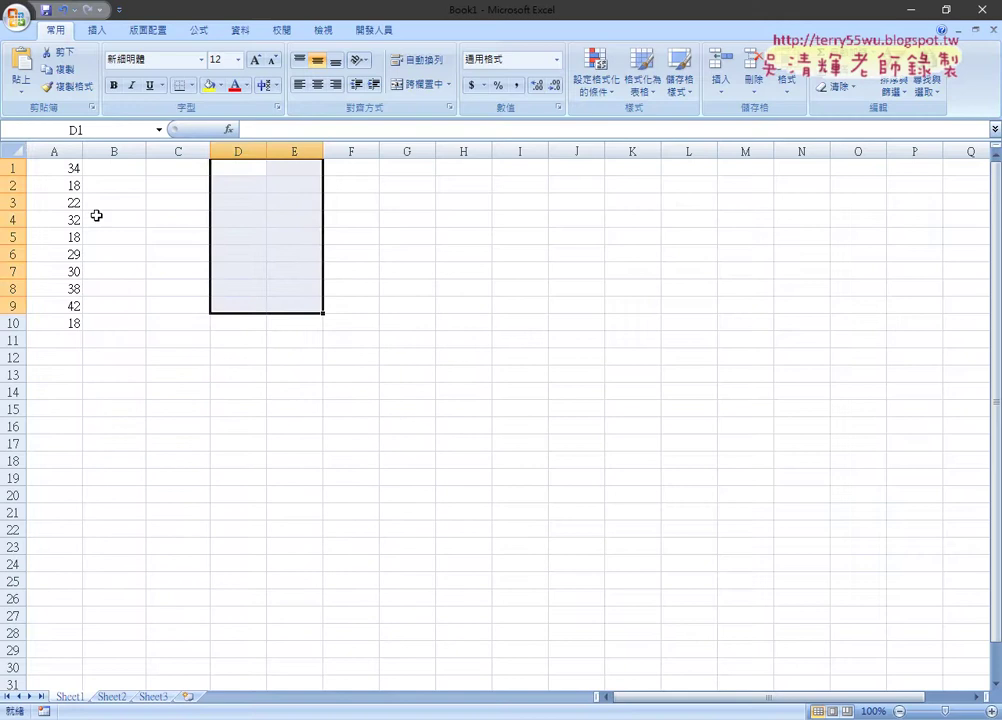
Switch to Excel and paste the ten numbers into Sheet1 starting at A1, matching the destination formatting
{"action": "left_click", "coordinate": [65, 170]}
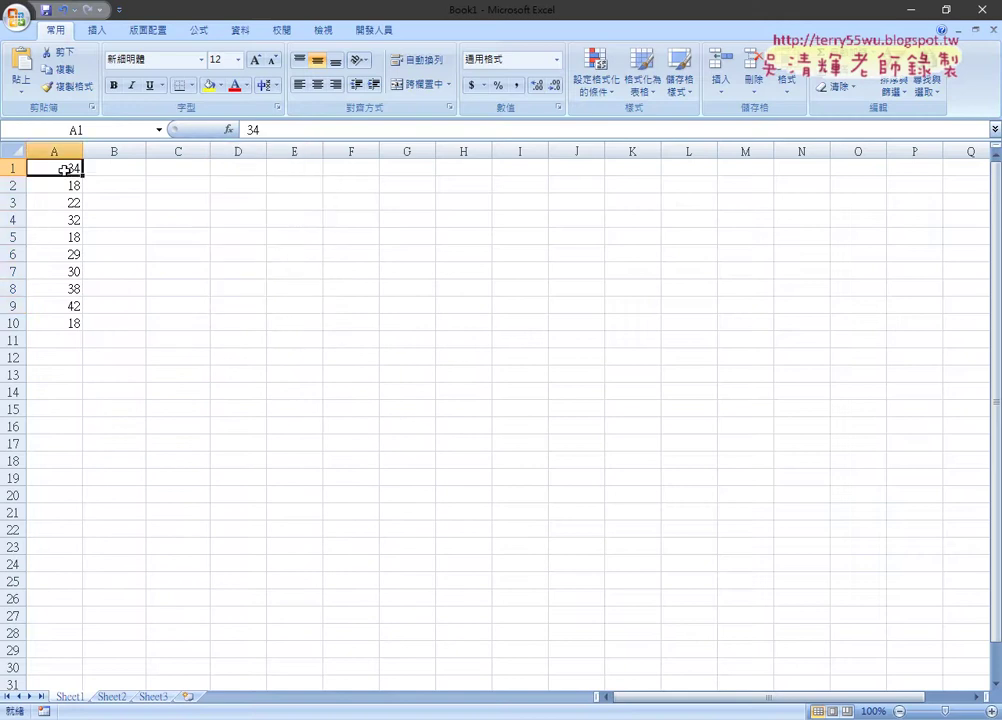
{"action": "key", "text": "ctrl+v"}
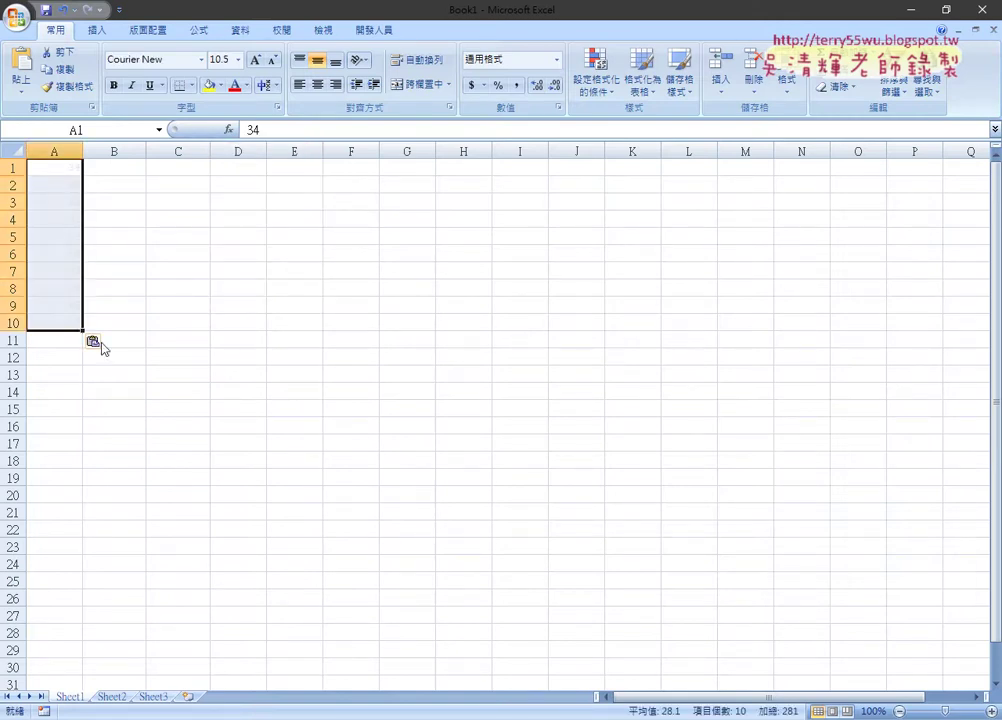
{"action": "left_click", "coordinate": [95, 341]}
{"action": "left_click", "coordinate": [107, 376]}
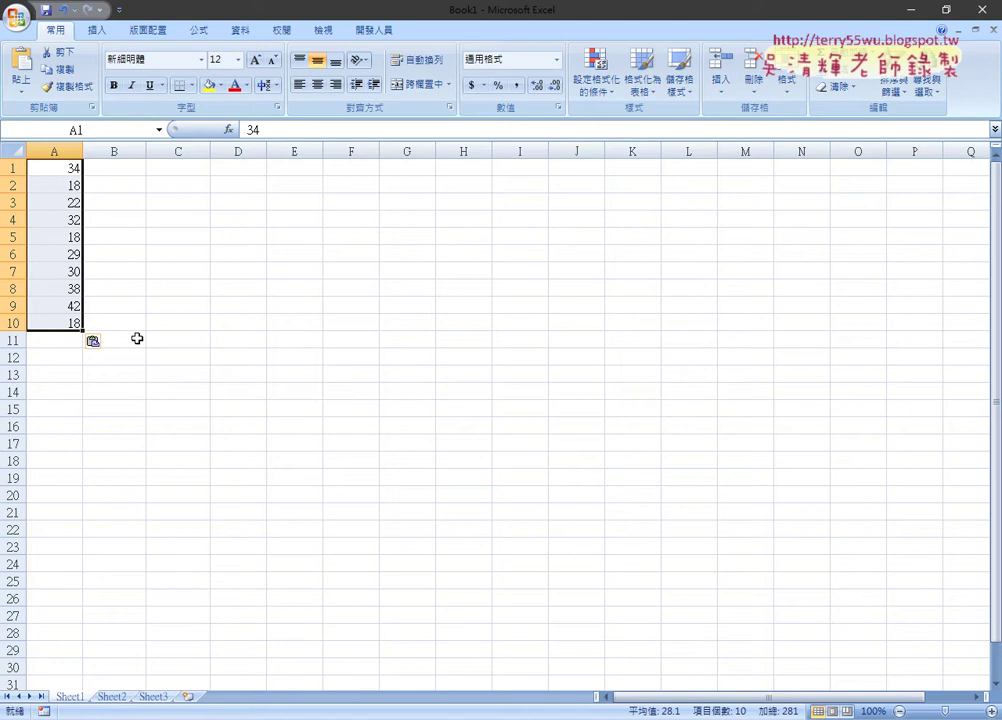
Copy the numbers in A1:A10 to column C, starting at C1
{"action": "left_click", "coordinate": [52, 150]}
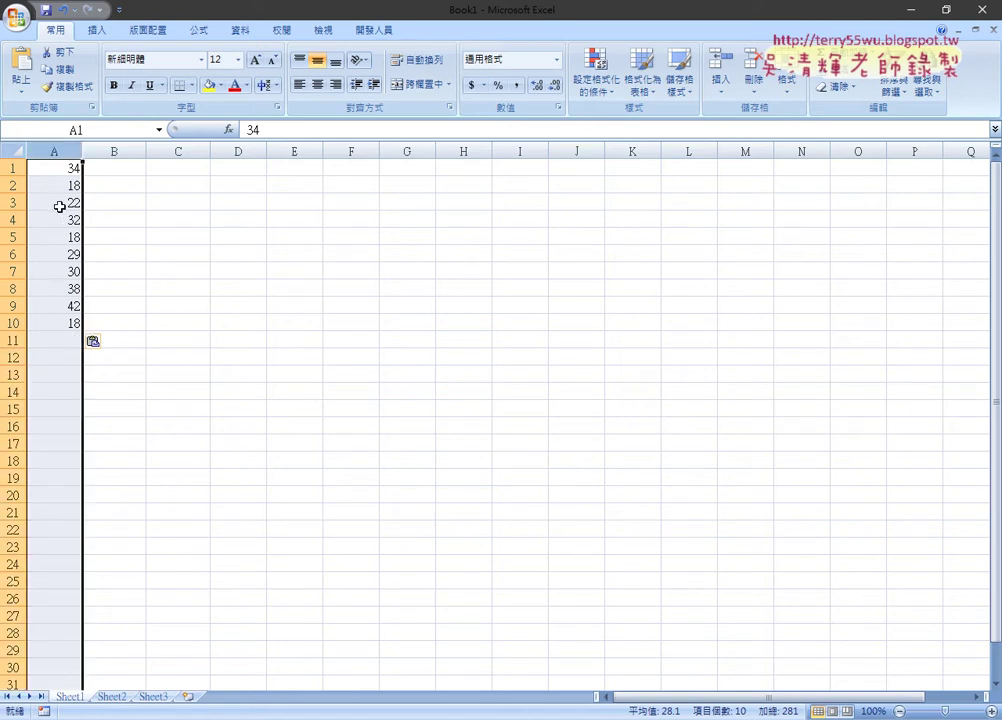
{"action": "left_click", "coordinate": [64, 166]}
{"action": "left_click_drag", "start_coordinate": [64, 166], "coordinate": [67, 320]}
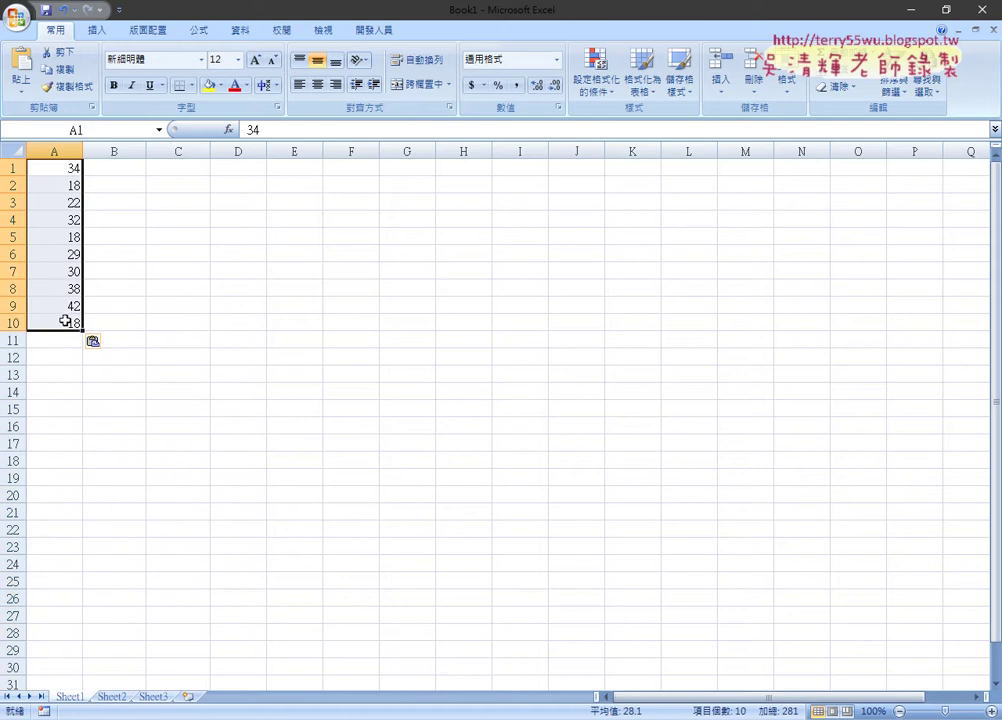
{"action": "right_click", "coordinate": [72, 297]}
{"action": "left_click", "coordinate": [133, 326]}
{"action": "left_click", "coordinate": [175, 166]}
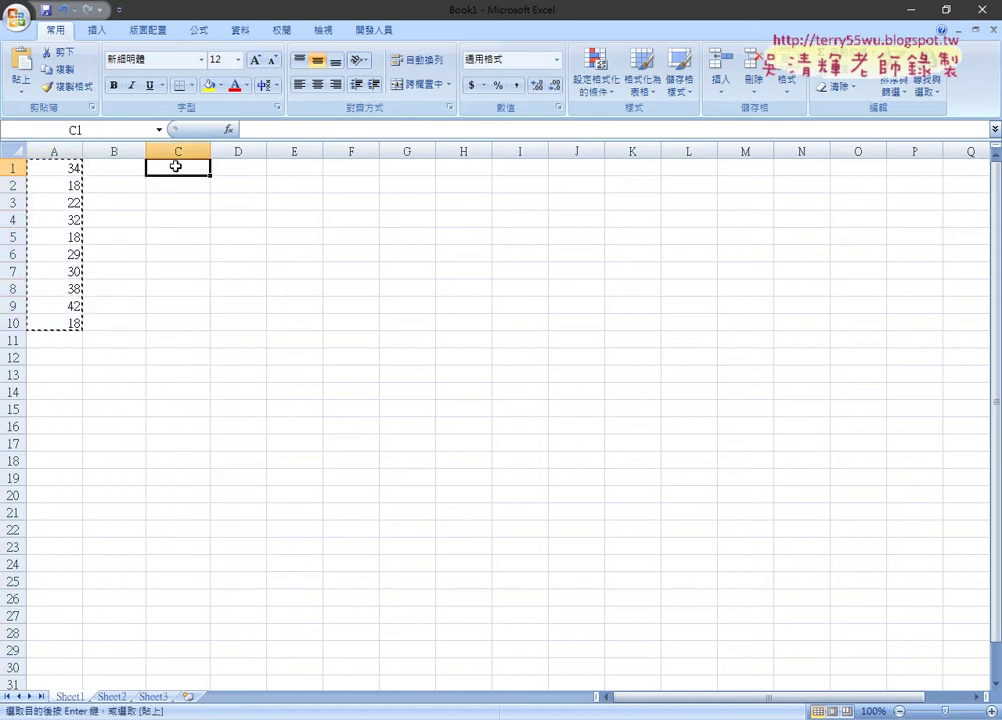
{"action": "right_click", "coordinate": [185, 167]}
{"action": "left_click", "coordinate": [225, 217]}
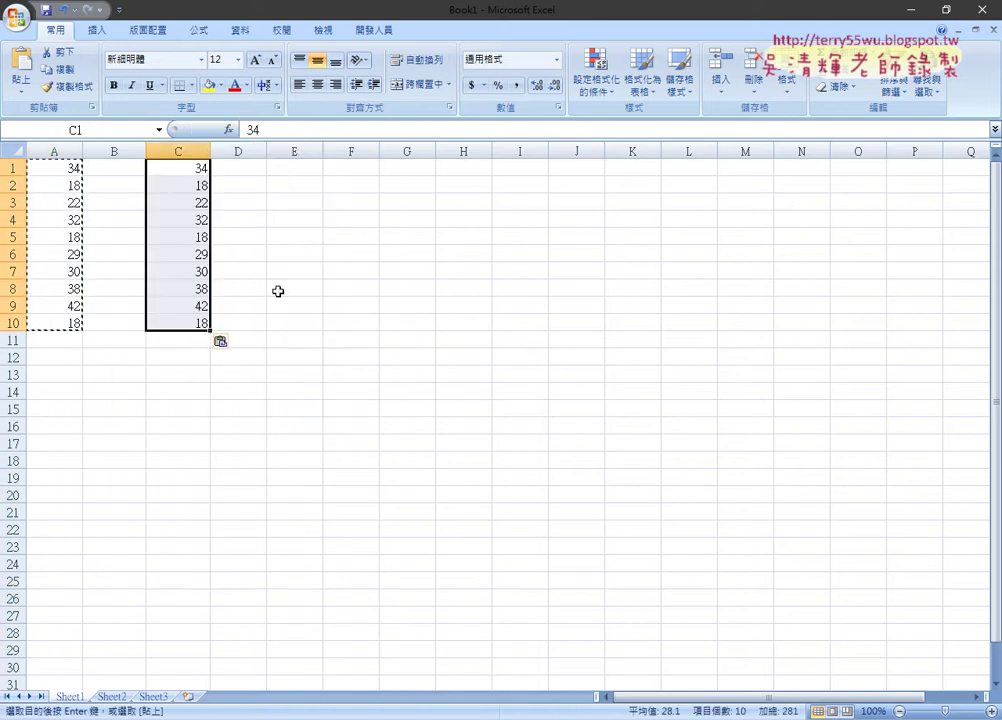
Remove the duplicate values from C1:C10, treating the data as having no header
{"action": "left_click", "coordinate": [240, 30]}
{"action": "left_click", "coordinate": [542, 80]}
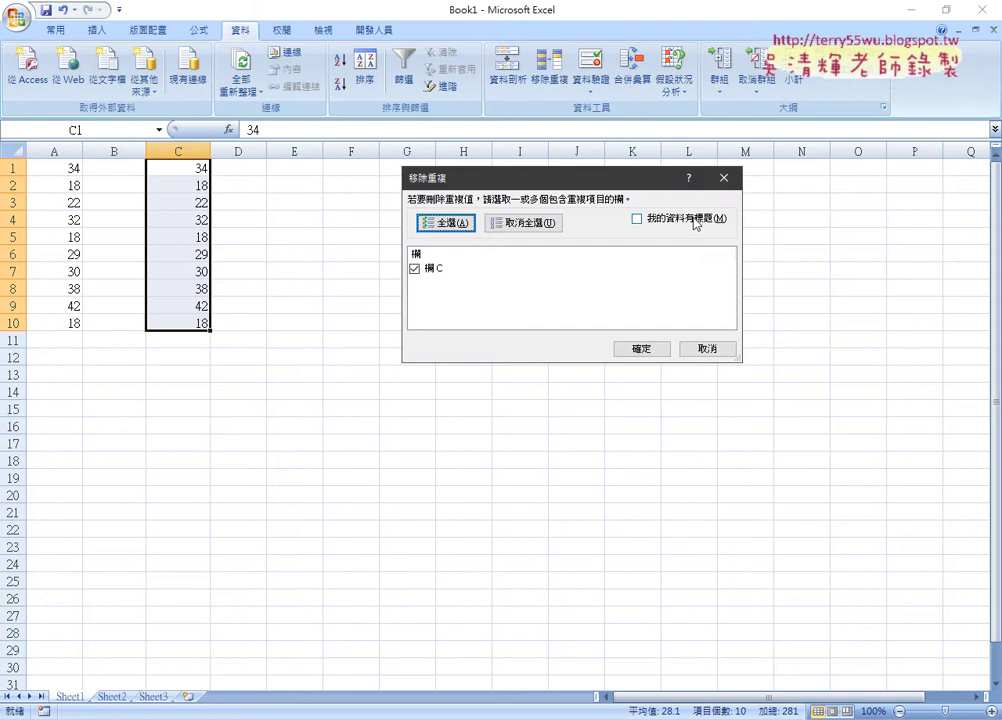
{"action": "left_click", "coordinate": [653, 354]}
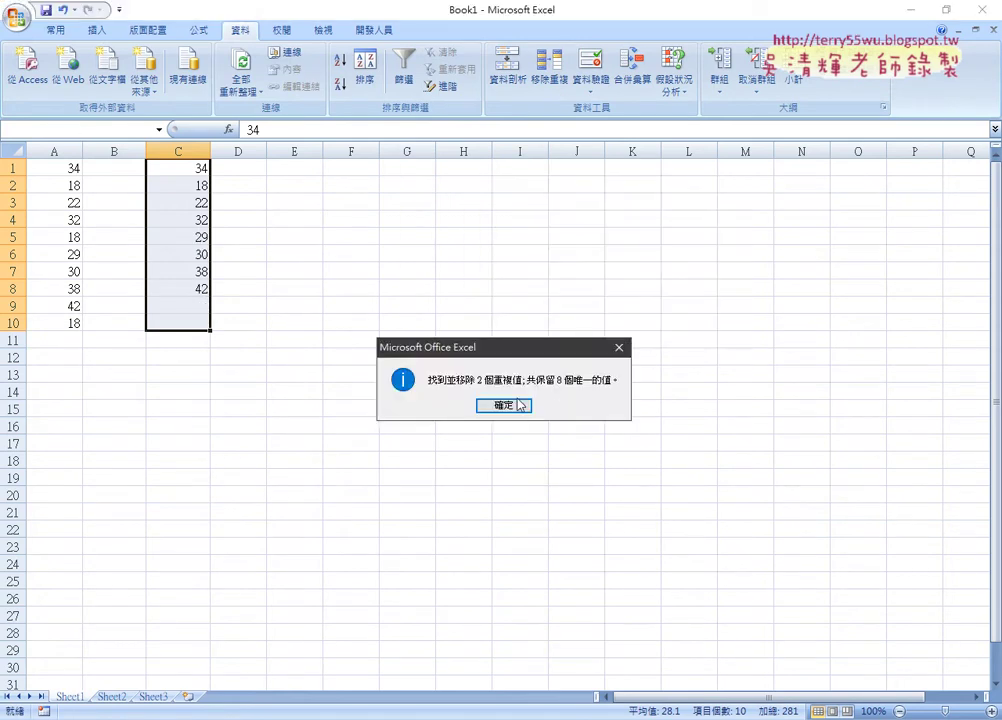
{"action": "key", "text": "Return"}
{"action": "left_click_drag", "start_coordinate": [201, 166], "coordinate": [190, 284]}
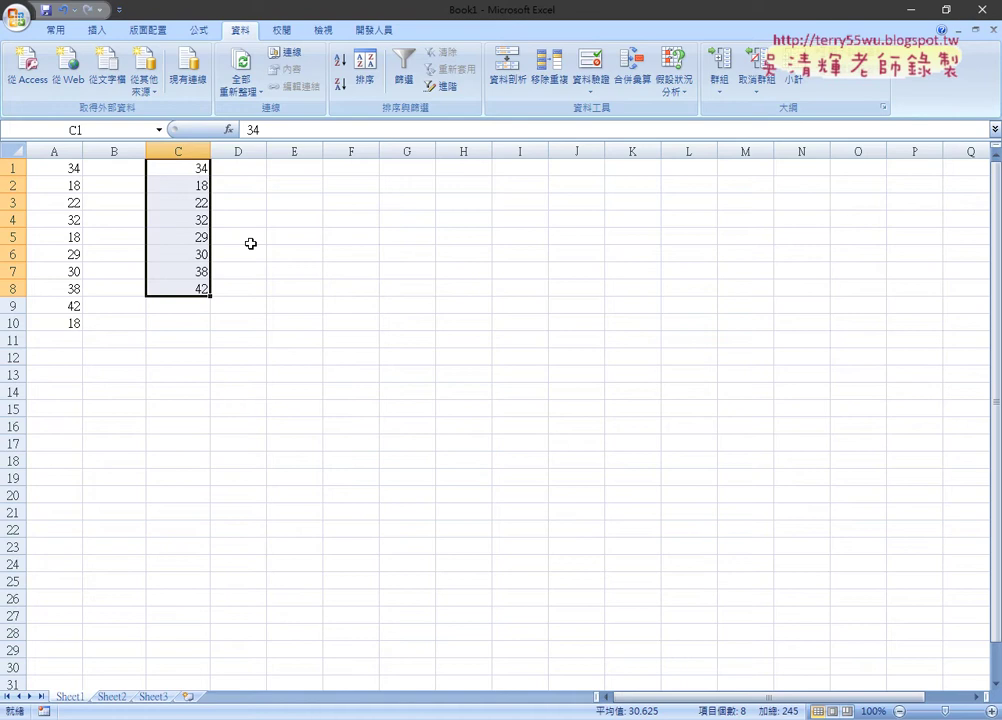
Insert the COUNTIF function from the statistical category (統計) into cell D1
{"action": "left_click", "coordinate": [249, 169]}
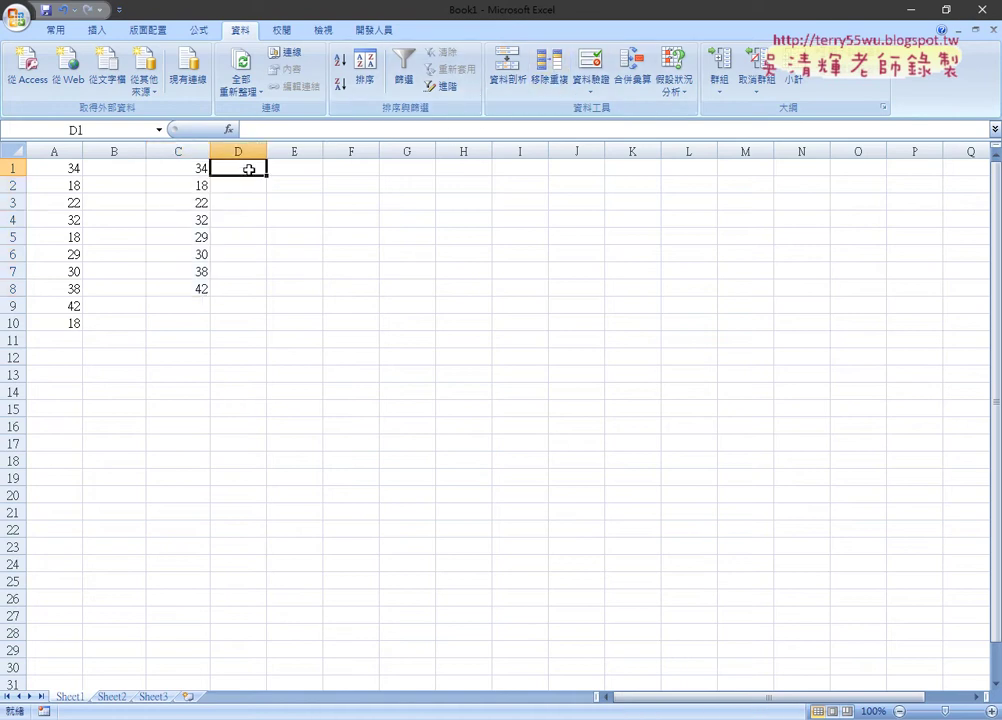
{"action": "left_click", "coordinate": [228, 130]}
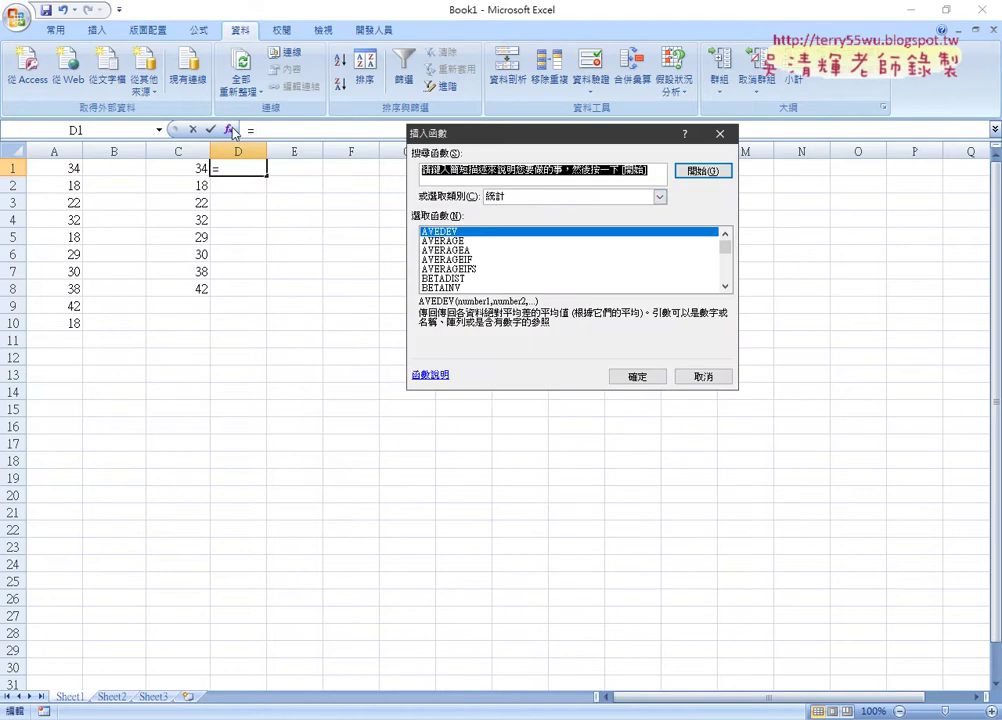
{"action": "left_click", "coordinate": [556, 199]}
{"action": "left_click", "coordinate": [556, 199]}
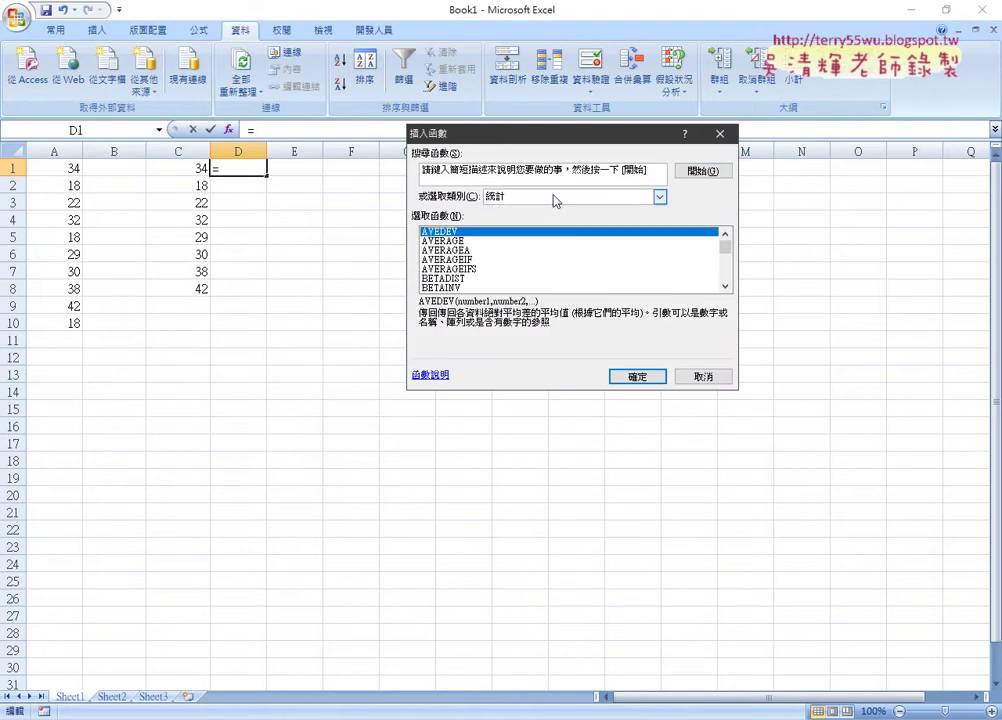
{"action": "left_click", "coordinate": [725, 287]}
{"action": "left_click", "coordinate": [725, 287]}
{"action": "left_click", "coordinate": [725, 287]}
{"action": "left_click", "coordinate": [725, 287]}
{"action": "double_click", "coordinate": [725, 287]}
{"action": "double_click", "coordinate": [725, 287]}
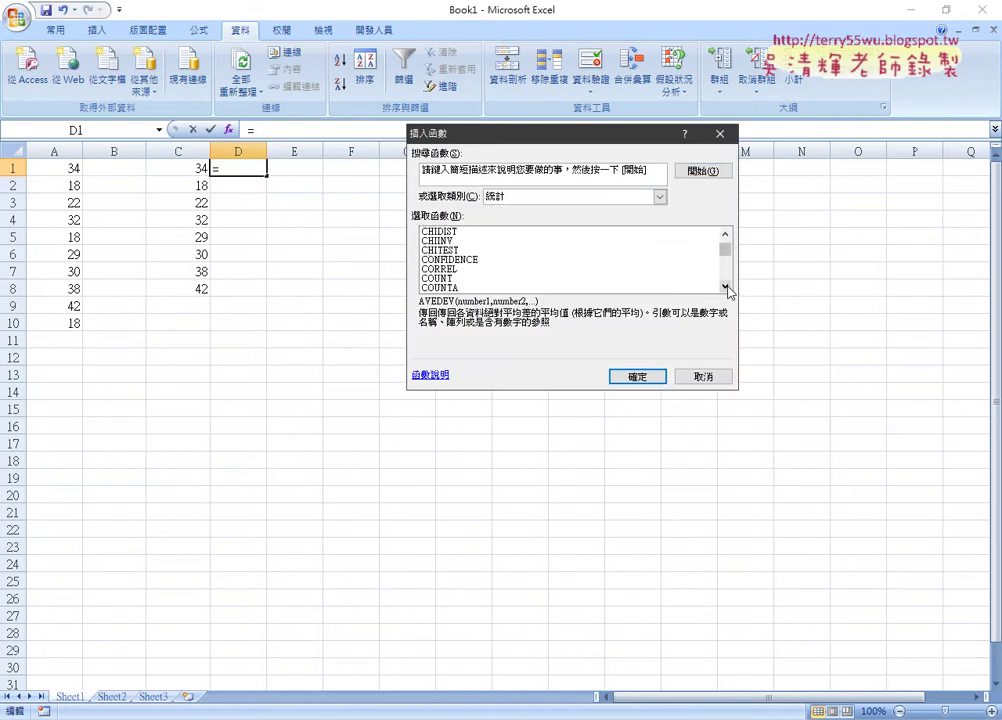
{"action": "double_click", "coordinate": [725, 287]}
{"action": "double_click", "coordinate": [725, 287]}
{"action": "left_click", "coordinate": [472, 270]}
{"action": "double_click", "coordinate": [472, 270]}
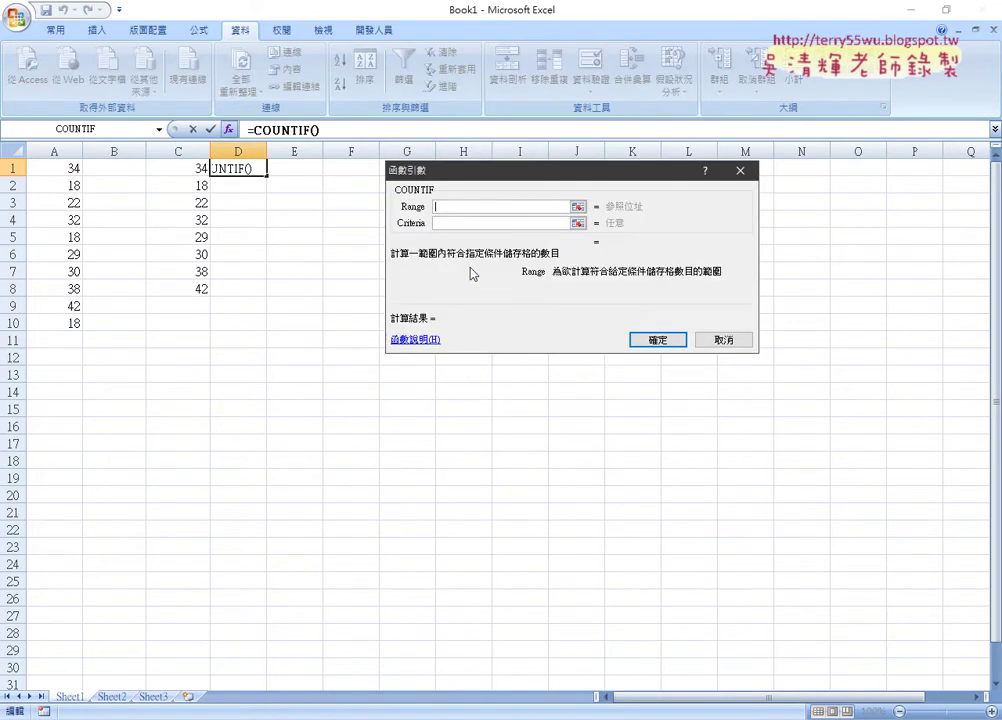
Set the COUNTIF range to A1:A10 and its criteria to C1
{"action": "left_click_drag", "start_coordinate": [74, 175], "coordinate": [66, 322]}
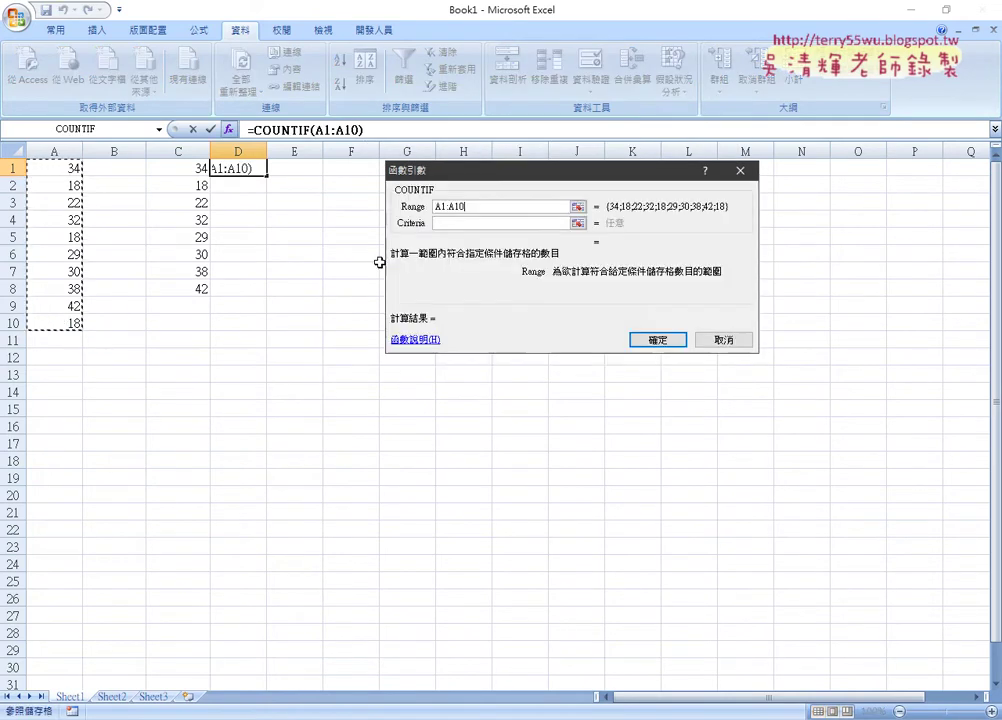
{"action": "left_click", "coordinate": [450, 224]}
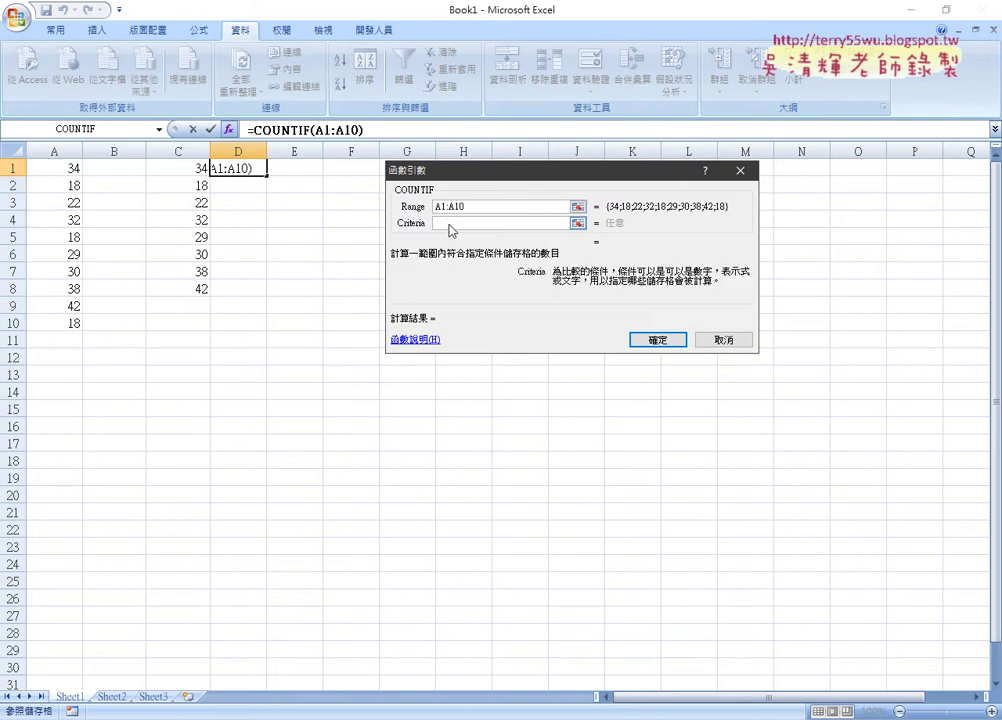
{"action": "left_click", "coordinate": [193, 168]}
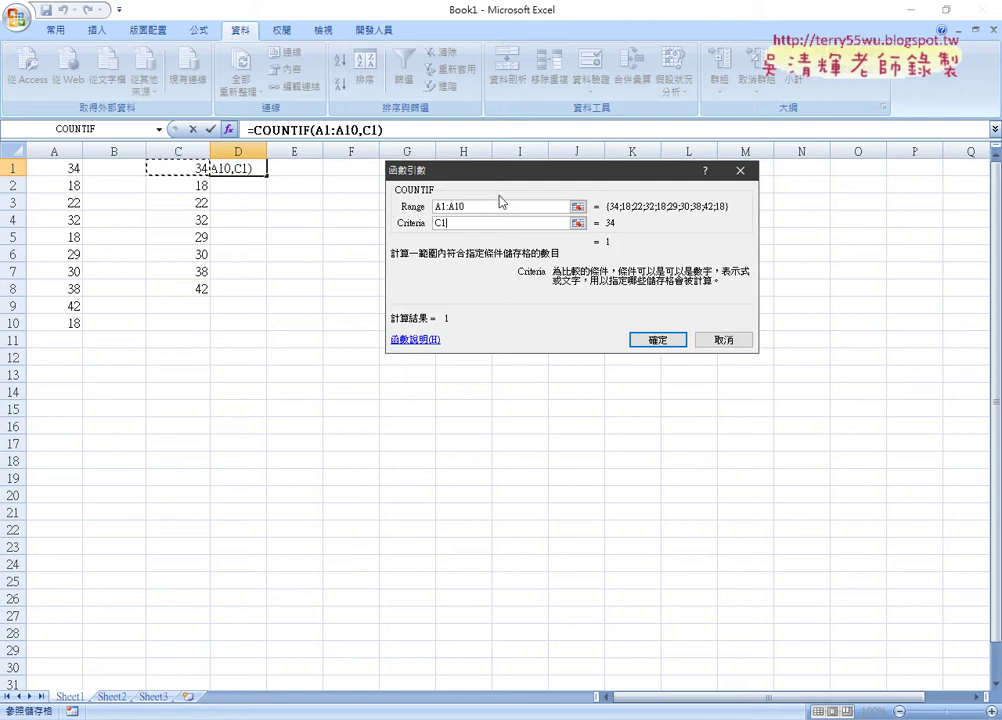
Lock the COUNTIF range rows as A$1:A$10, confirm the formula, and fill it down to D8
{"action": "left_click_drag", "start_coordinate": [501, 206], "coordinate": [395, 212]}
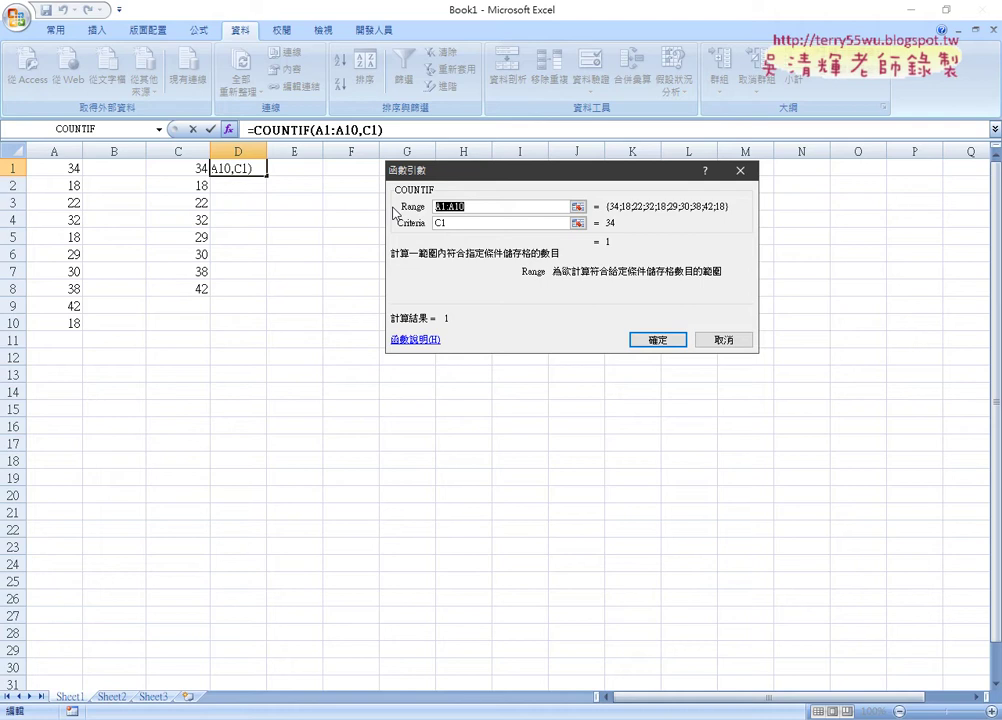
{"action": "key", "text": "F4"}
{"action": "key", "text": "F4"}
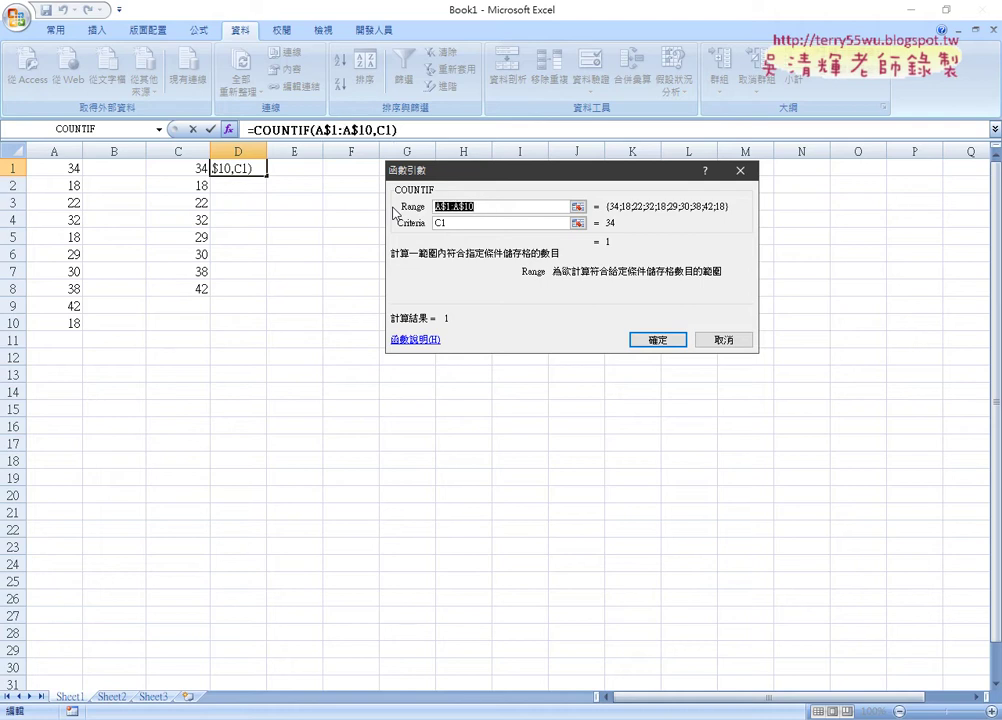
{"action": "left_click", "coordinate": [512, 207]}
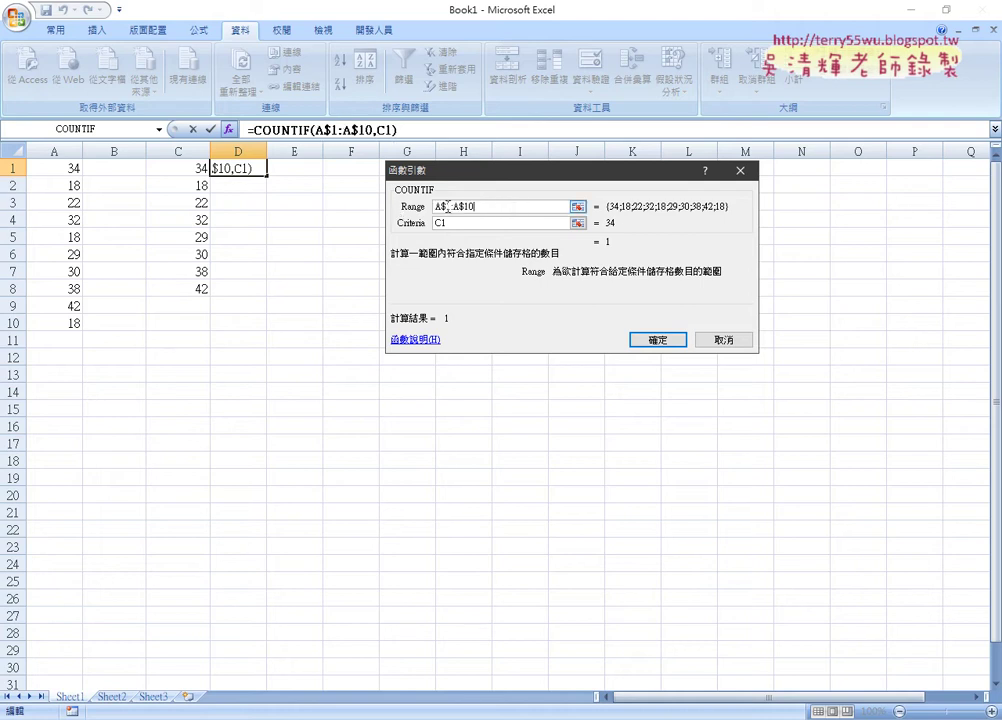
{"action": "left_click", "coordinate": [640, 340]}
{"action": "double_click", "coordinate": [266, 172]}
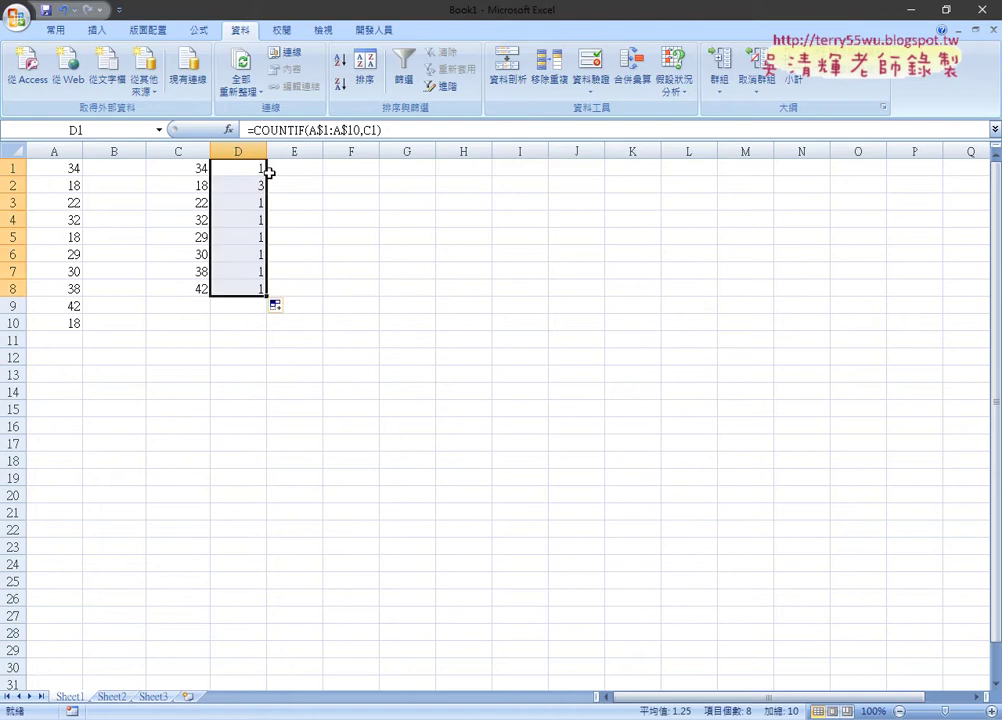
{"action": "left_click", "coordinate": [256, 186]}
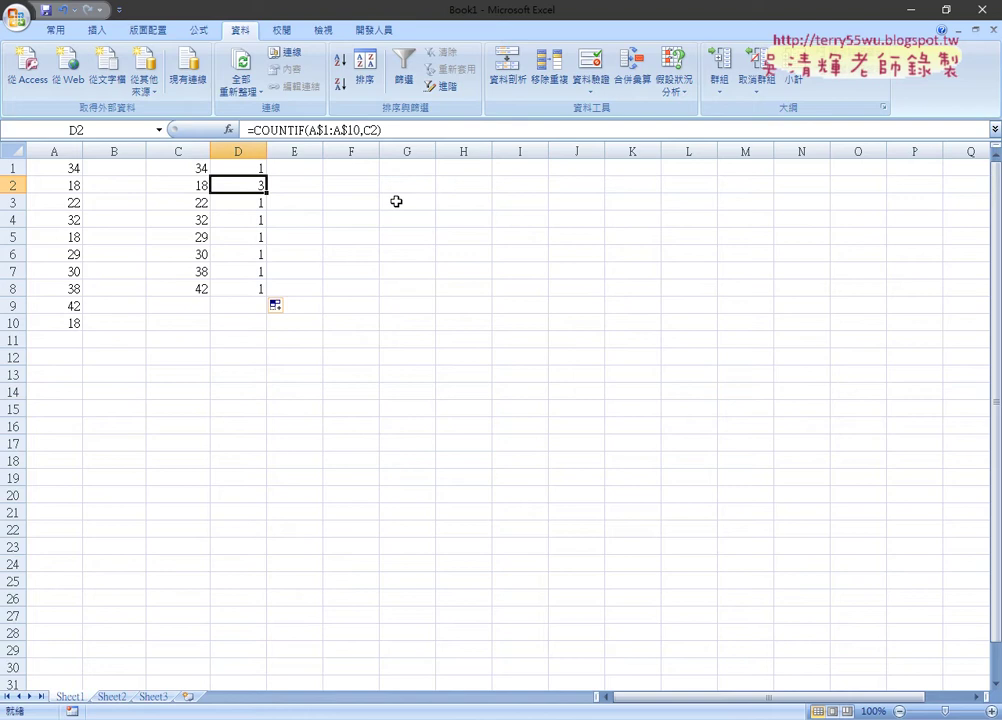
{"action": "left_click_drag", "start_coordinate": [188, 168], "coordinate": [240, 286]}
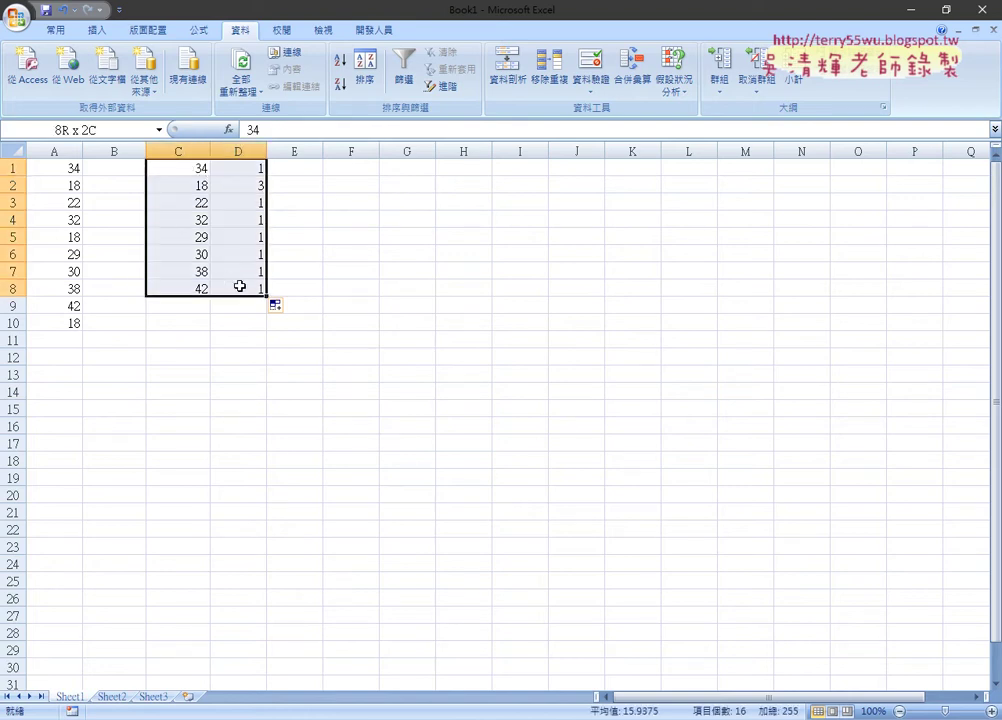
Create a PivotTable from A1:A10 on a new worksheet, using field 34 for both row labels and values
{"action": "left_click", "coordinate": [52, 168]}
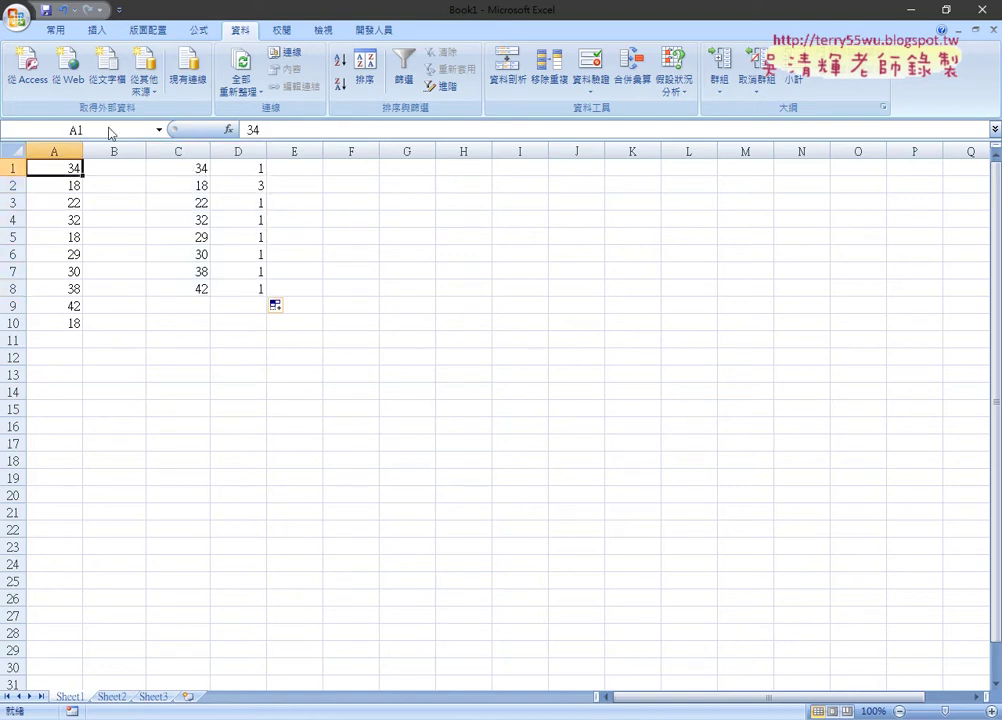
{"action": "left_click", "coordinate": [92, 30]}
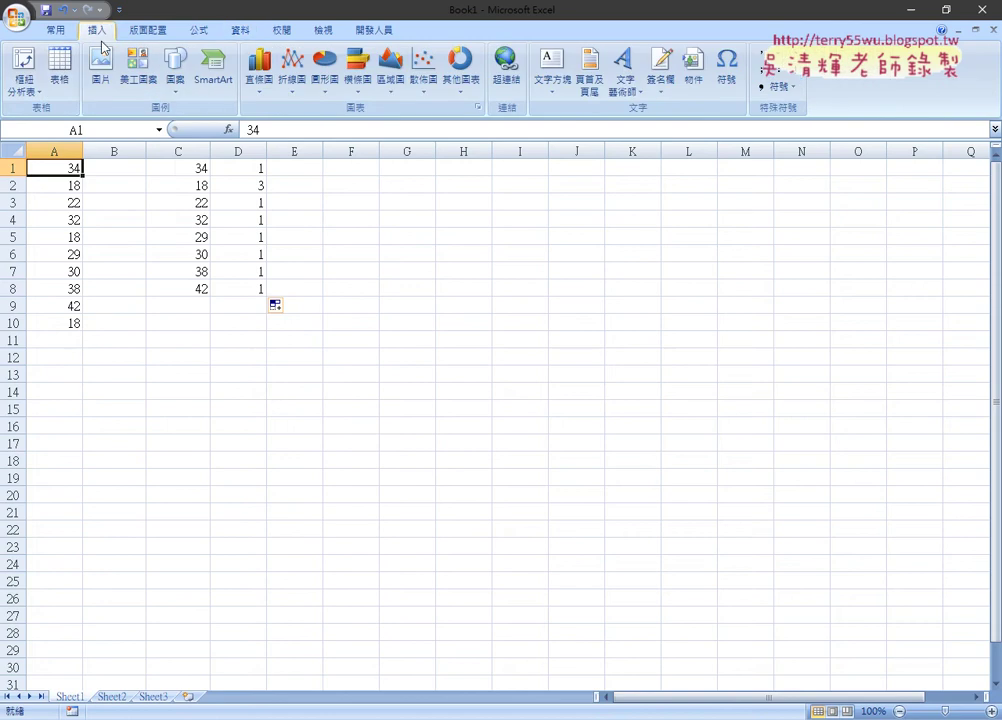
{"action": "left_click", "coordinate": [23, 58]}
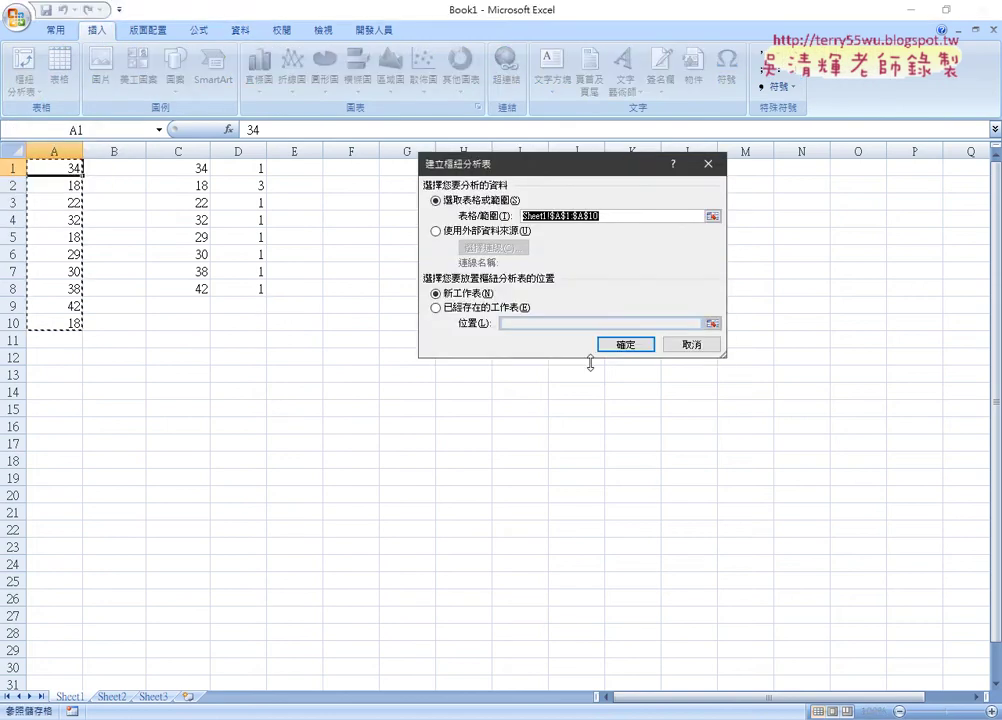
{"action": "left_click", "coordinate": [633, 344]}
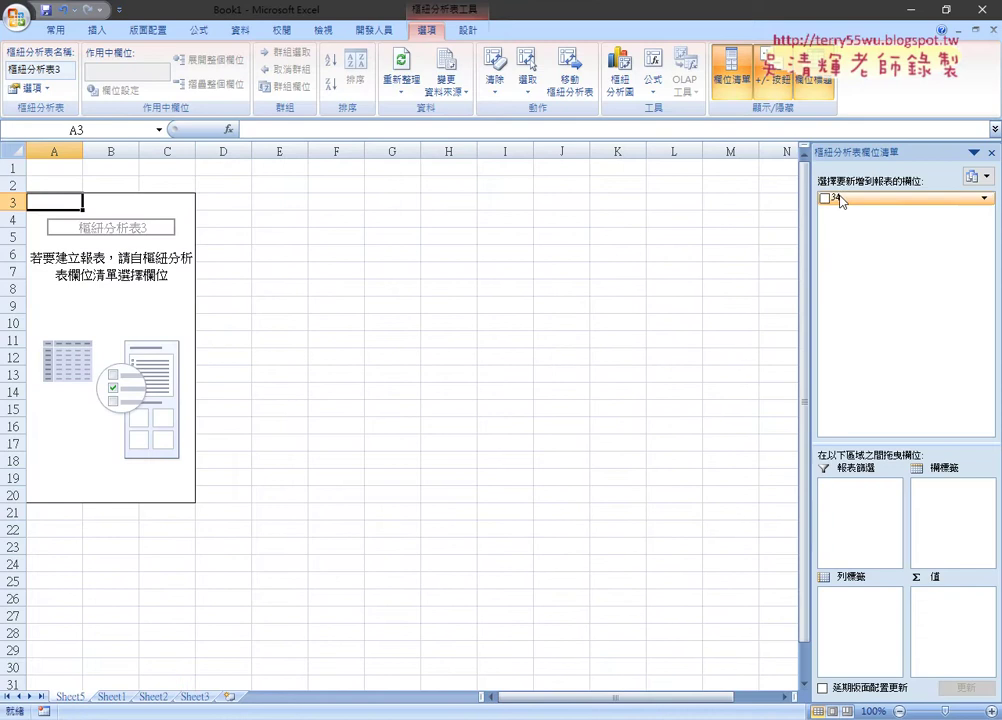
{"action": "left_click_drag", "start_coordinate": [836, 198], "coordinate": [848, 608]}
{"action": "left_click_drag", "start_coordinate": [836, 198], "coordinate": [937, 624]}
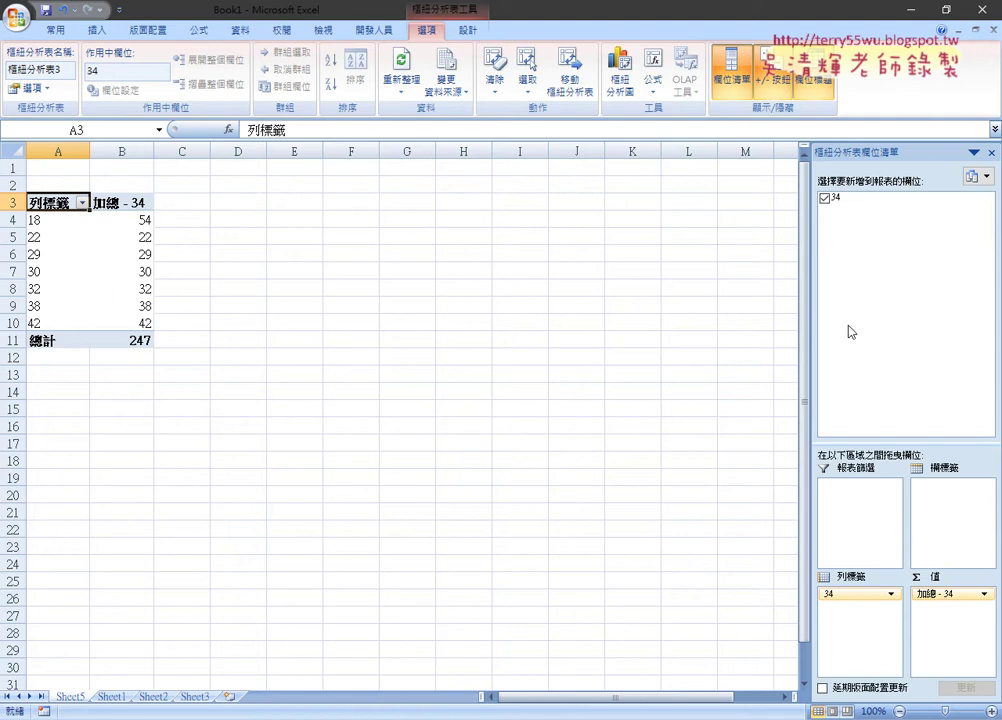
Summarize the PivotTable's value field by item count (項目個數) and return to Sheet1
{"action": "left_click", "coordinate": [983, 595]}
{"action": "left_click", "coordinate": [945, 577]}
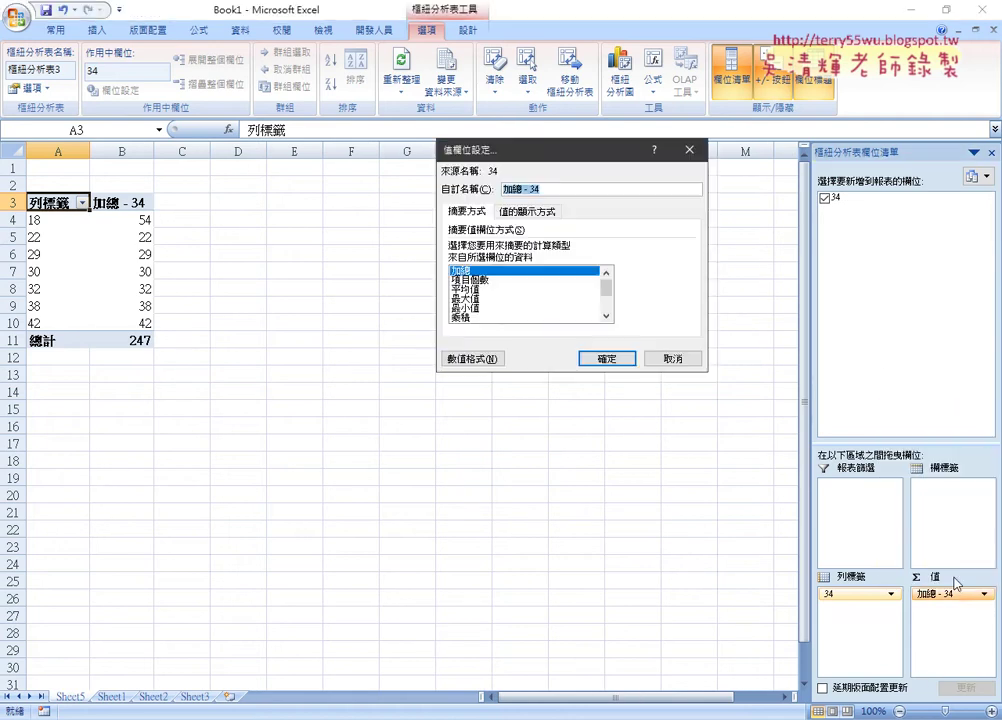
{"action": "left_click", "coordinate": [470, 280]}
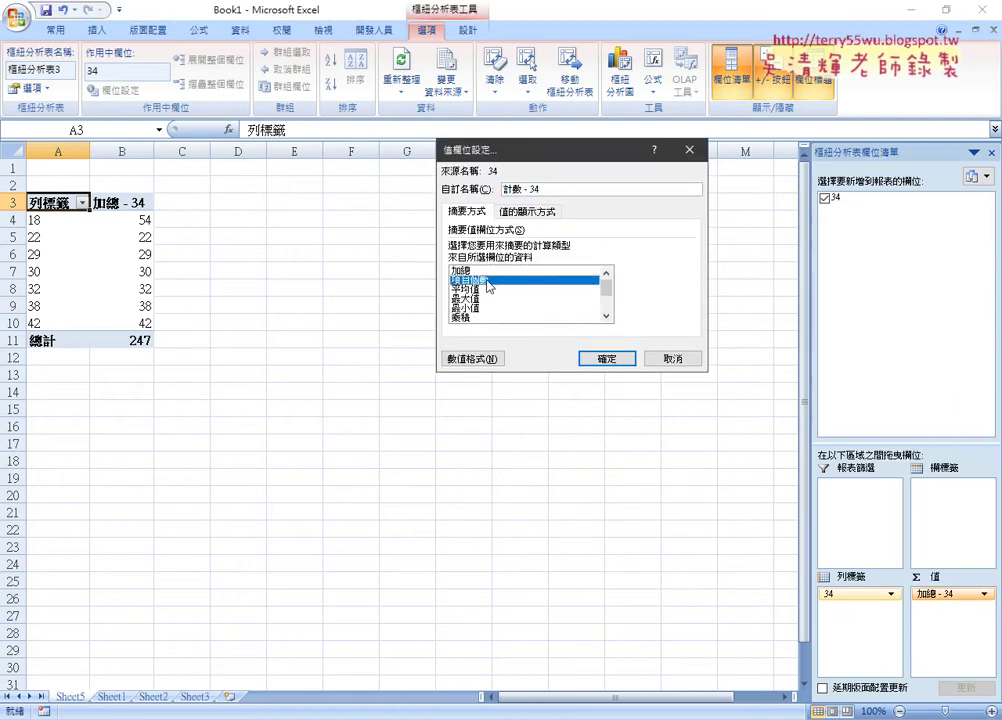
{"action": "left_click", "coordinate": [606, 360]}
{"action": "left_click_drag", "start_coordinate": [150, 219], "coordinate": [35, 220]}
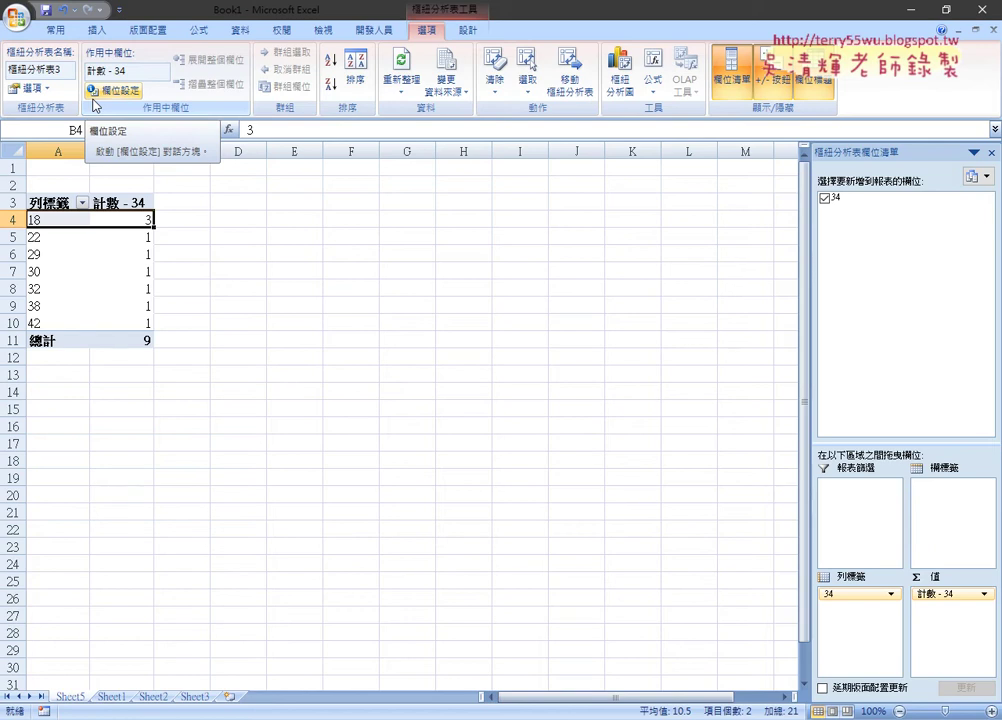
{"action": "left_click", "coordinate": [111, 697]}
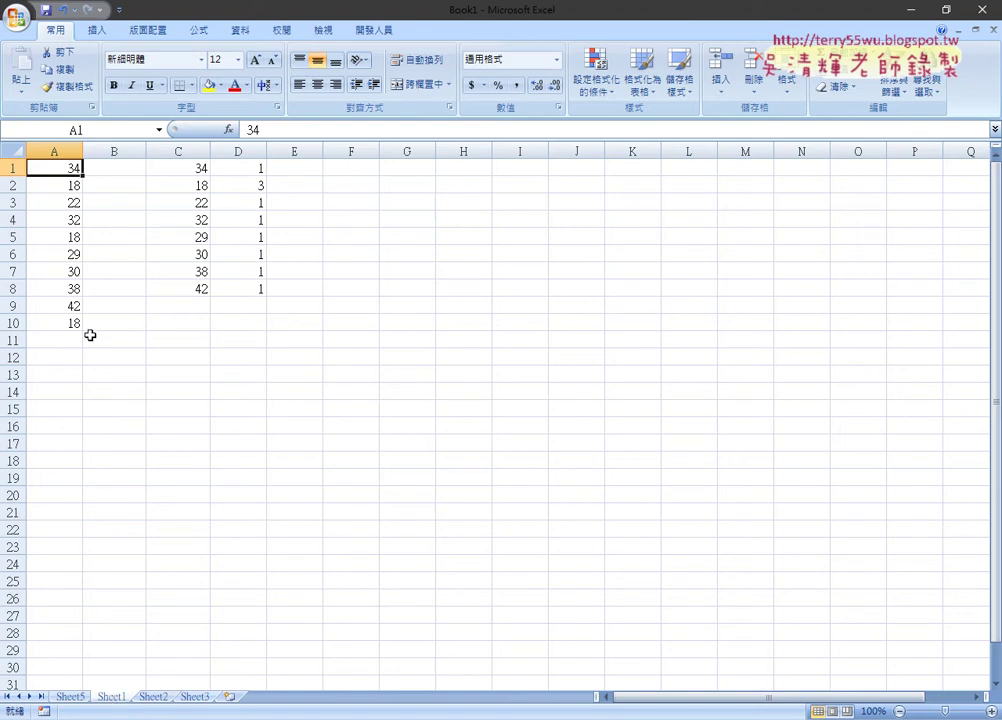
Switch to the browser's 05_串列、字典與檔案與資料庫處理 document and examine the list1.count(n1) method in the List(串列) table
{"action": "left_click_drag", "start_coordinate": [76, 324], "coordinate": [60, 168]}
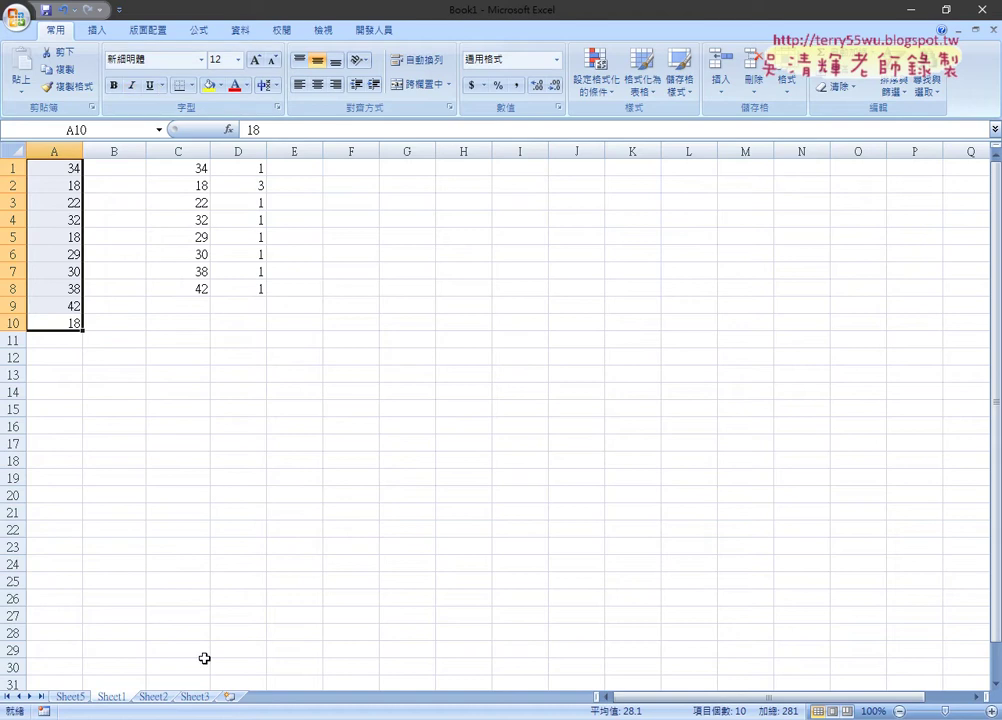
{"action": "key", "text": "alt+Tab"}
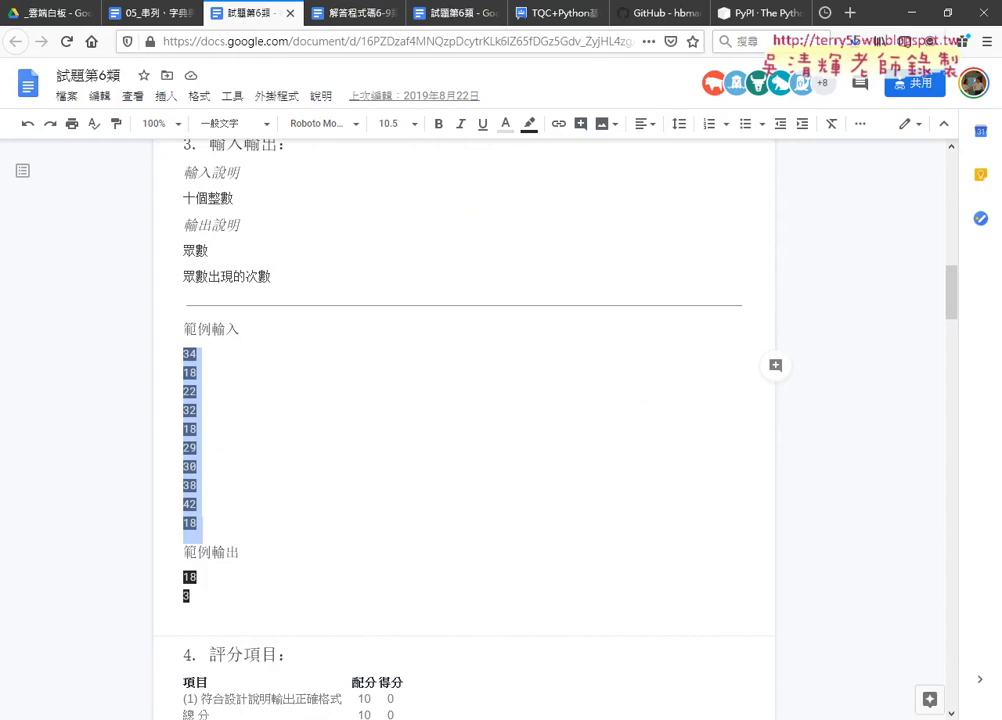
{"action": "left_click", "coordinate": [130, 15]}
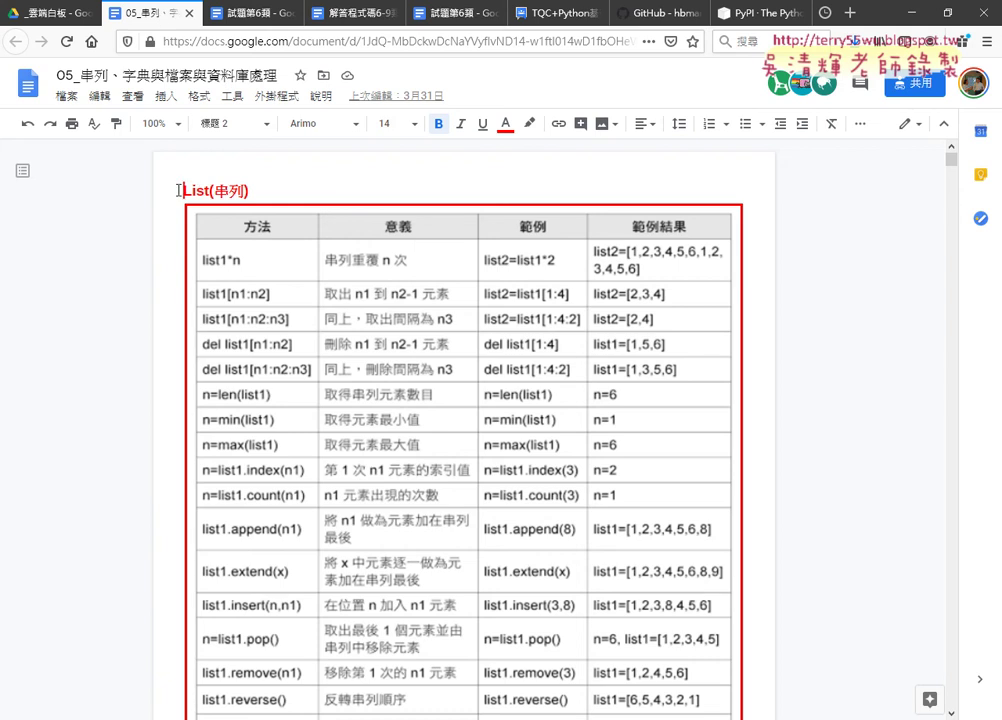
{"action": "left_click_drag", "start_coordinate": [183, 190], "coordinate": [250, 191]}
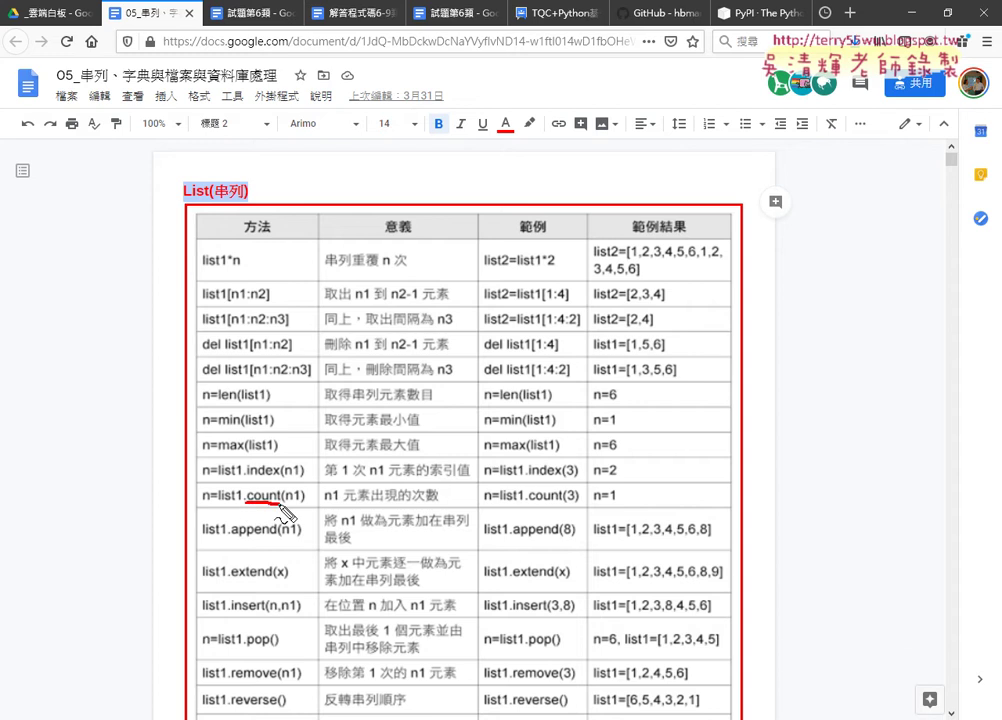
{"action": "left_click_drag", "start_coordinate": [217, 504], "coordinate": [279, 503]}
{"action": "left_click_drag", "start_coordinate": [357, 504], "coordinate": [427, 508]}
{"action": "mouse_move", "coordinate": [283, 483]}
{"action": "left_mouse_down"}
{"action": "mouse_move", "coordinate": [279, 505]}
{"action": "mouse_move", "coordinate": [305, 508]}
{"action": "mouse_move", "coordinate": [300, 472]}
{"action": "mouse_move", "coordinate": [220, 465]}
{"action": "mouse_move", "coordinate": [222, 497]}
{"action": "left_mouse_up"}
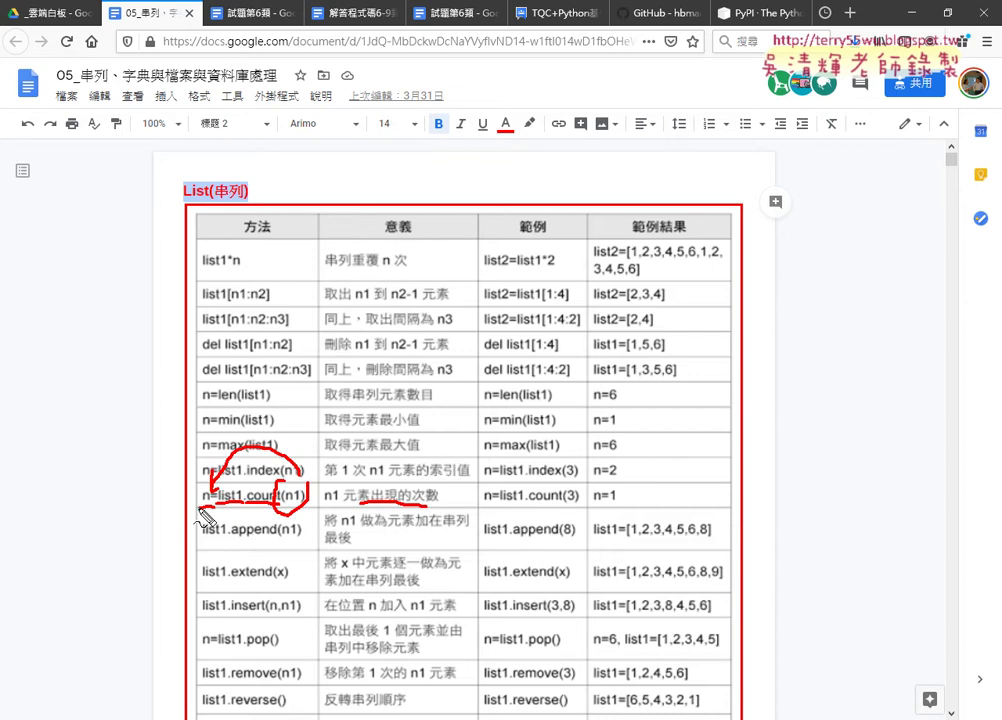
{"action": "key", "text": "Escape"}
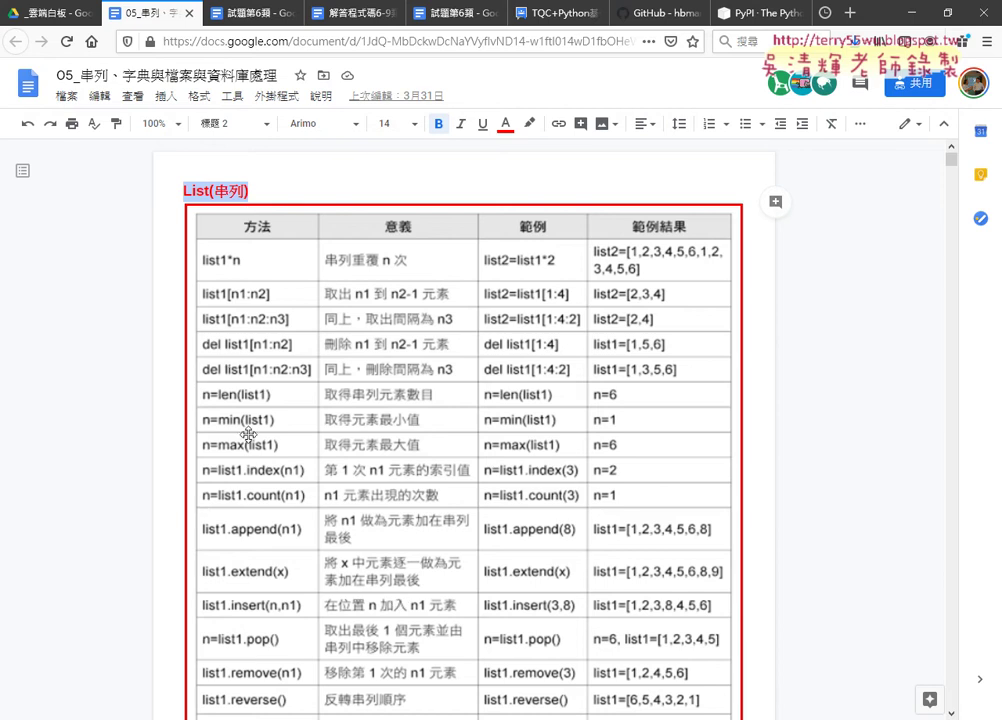
Run A604.py in Eclipse, and copy the ten sample input numbers from the 試題第6類 document in the browser
{"action": "key", "text": "alt+Tab"}
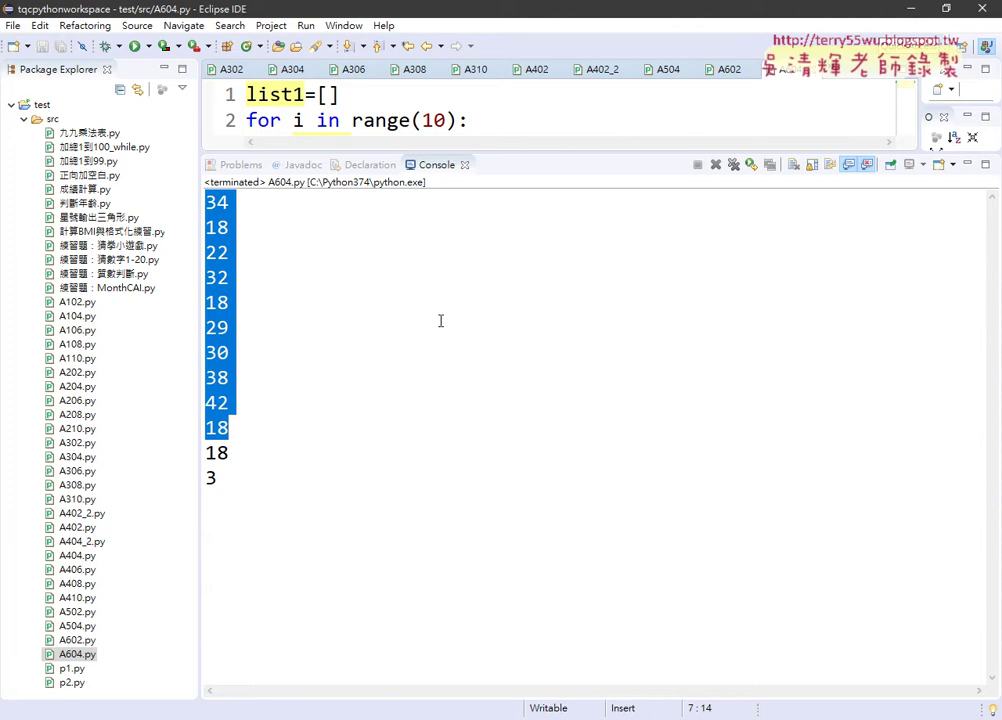
{"action": "left_click", "coordinate": [134, 46]}
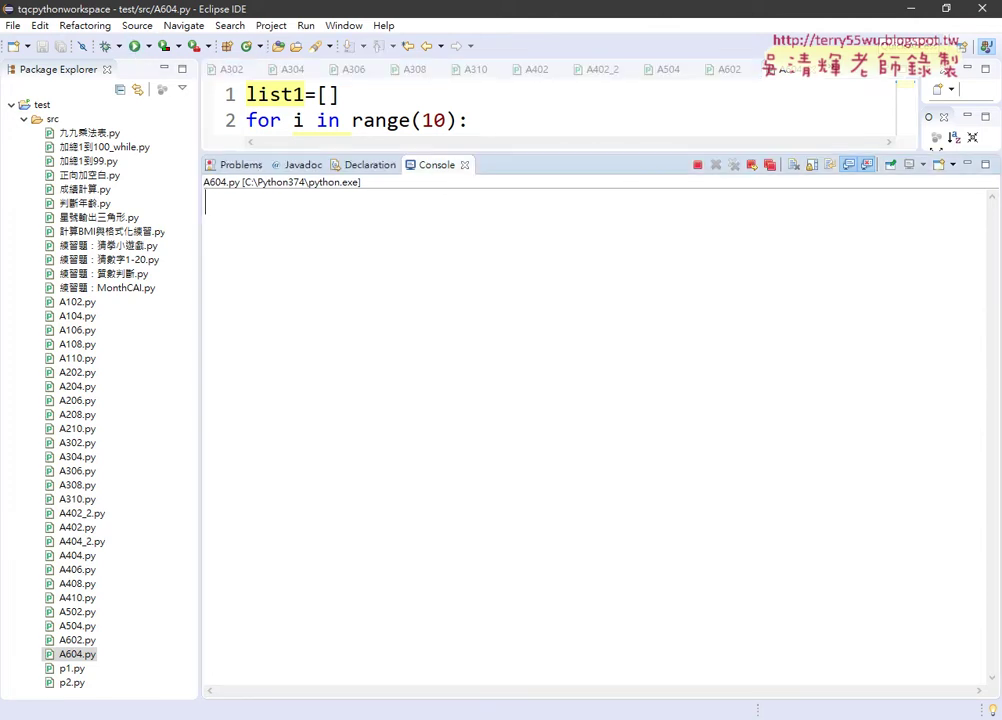
{"action": "key", "text": "alt+Tab"}
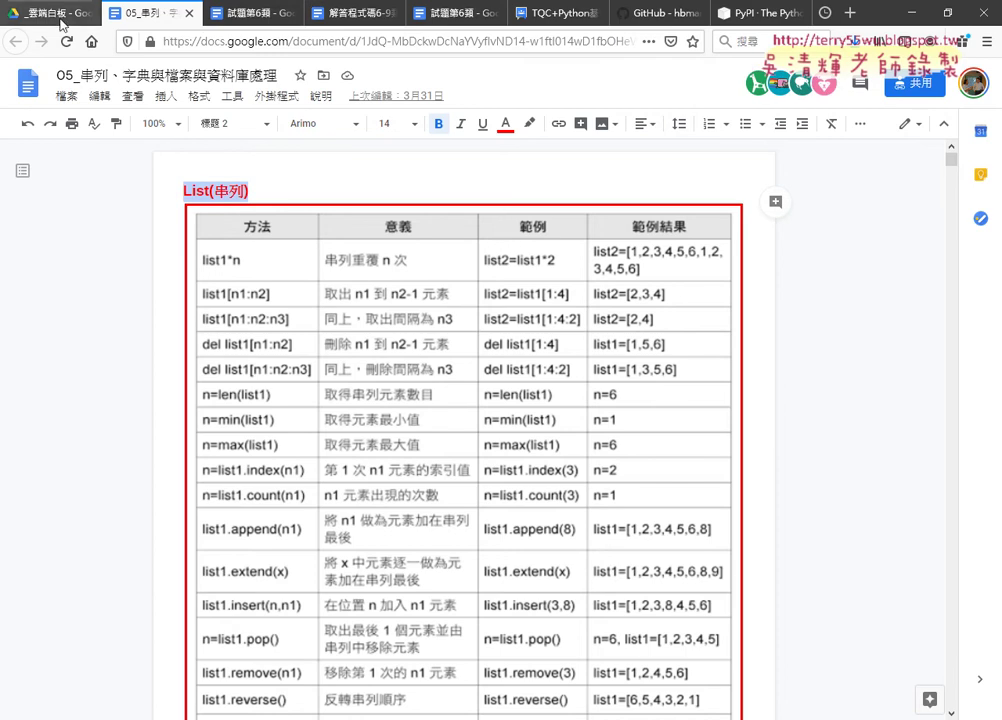
{"action": "key", "text": "ctrl+Tab"}
{"action": "left_click", "coordinate": [170, 376]}
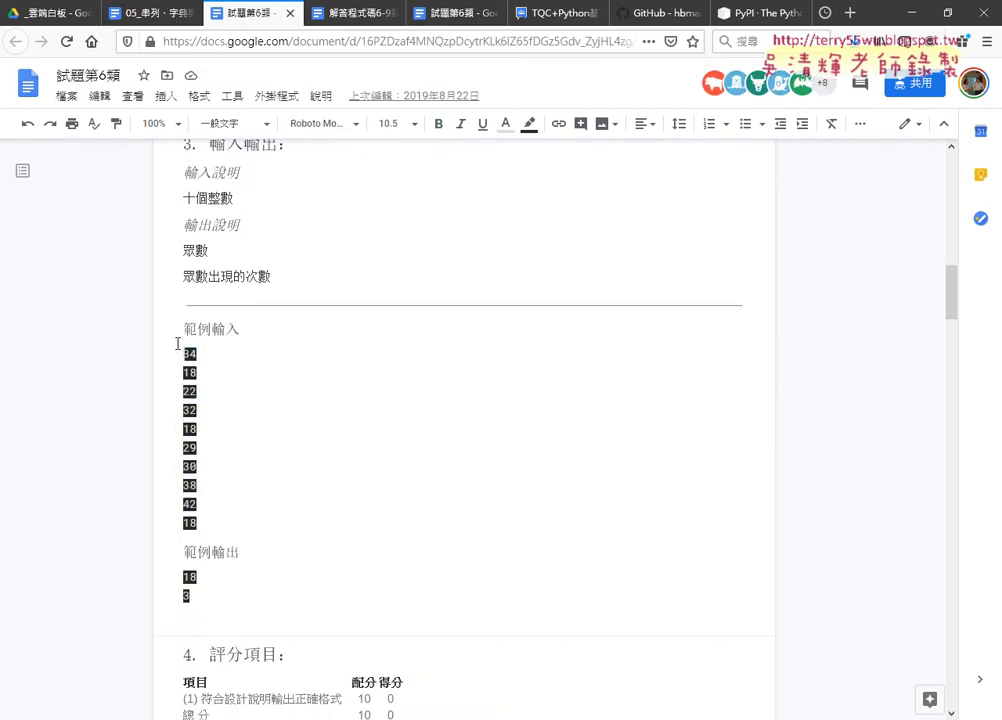
{"action": "left_click_drag", "start_coordinate": [197, 410], "coordinate": [183, 328]}
{"action": "left_click", "coordinate": [201, 530]}
{"action": "mouse_move", "coordinate": [203, 533]}
{"action": "left_mouse_down"}
{"action": "mouse_move", "coordinate": [174, 362]}
{"action": "mouse_move", "coordinate": [197, 521]}
{"action": "left_mouse_up"}
{"action": "key", "text": "ctrl+c"}
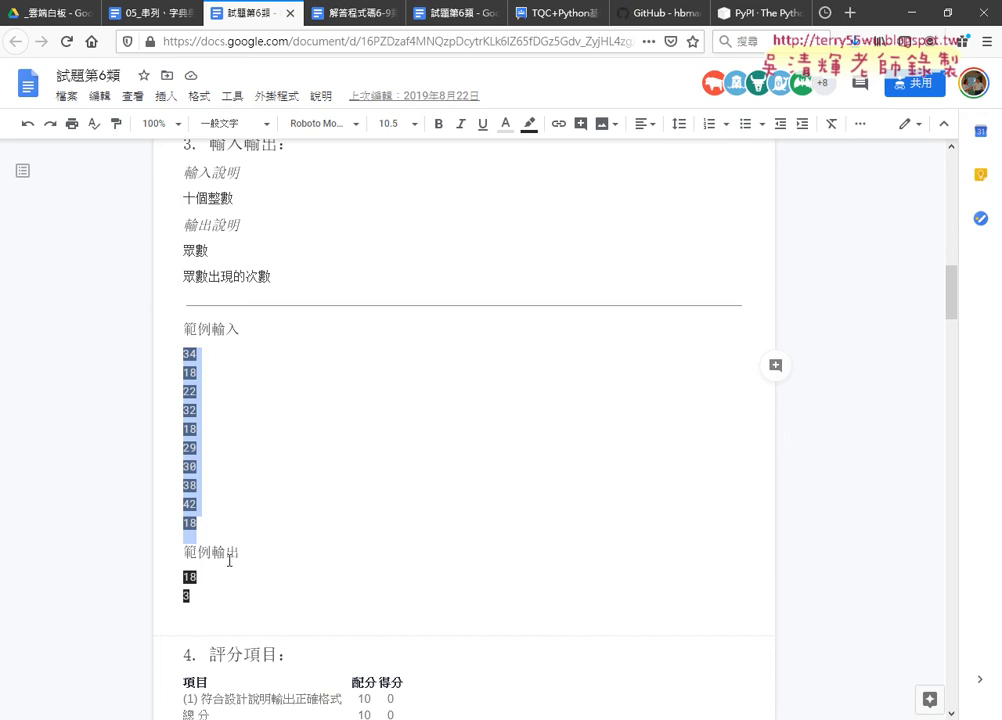
Return to Eclipse, place its window beside the document, and submit the ten copied numbers as input in the A604.py console
{"action": "key", "text": "alt+Tab"}
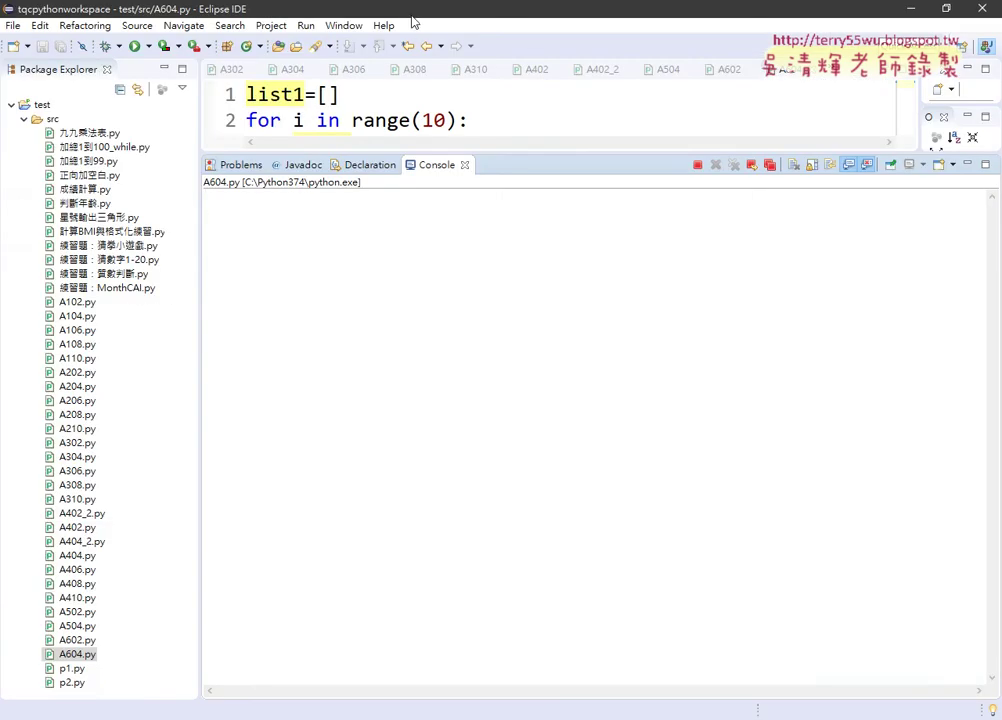
{"action": "left_click_drag", "start_coordinate": [325, 15], "coordinate": [496, 46]}
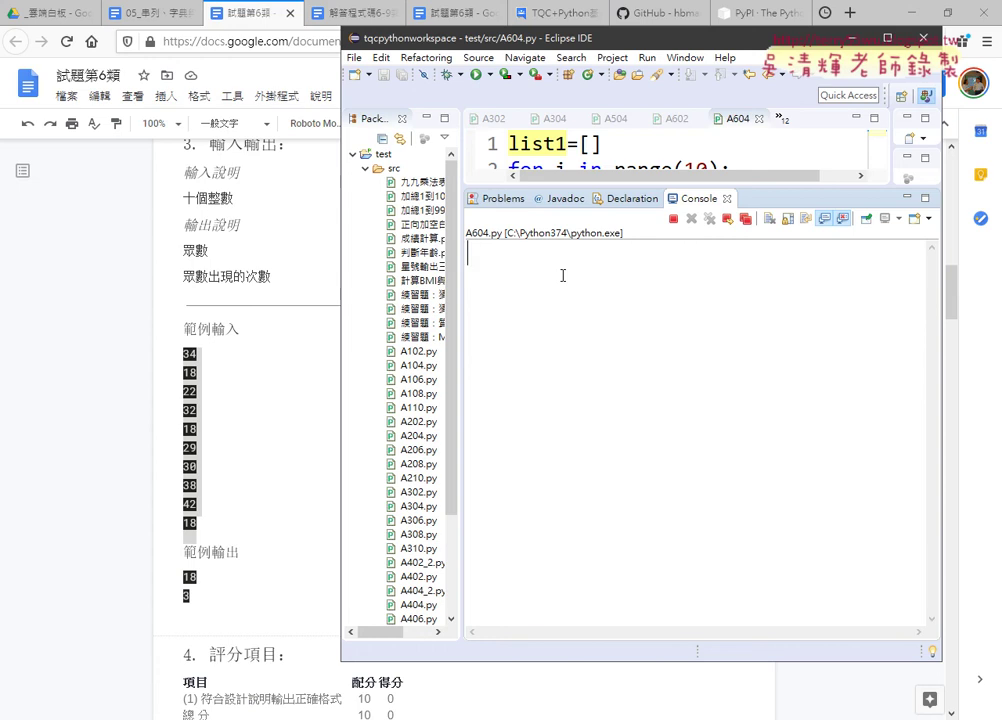
{"action": "key", "text": "ctrl+v"}
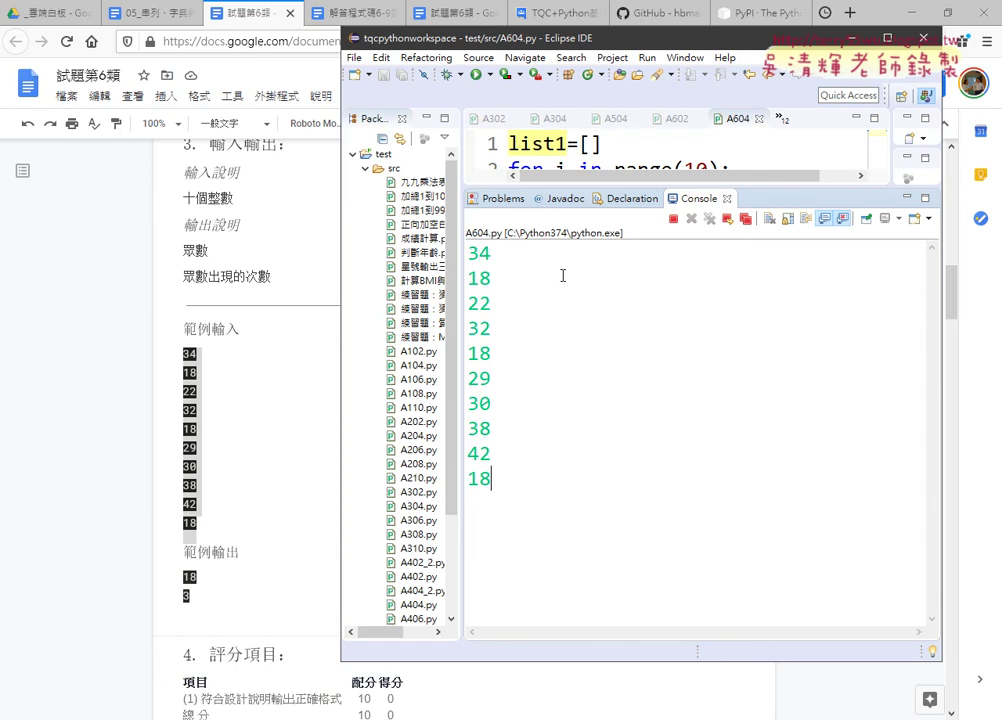
{"action": "key", "text": "Return"}
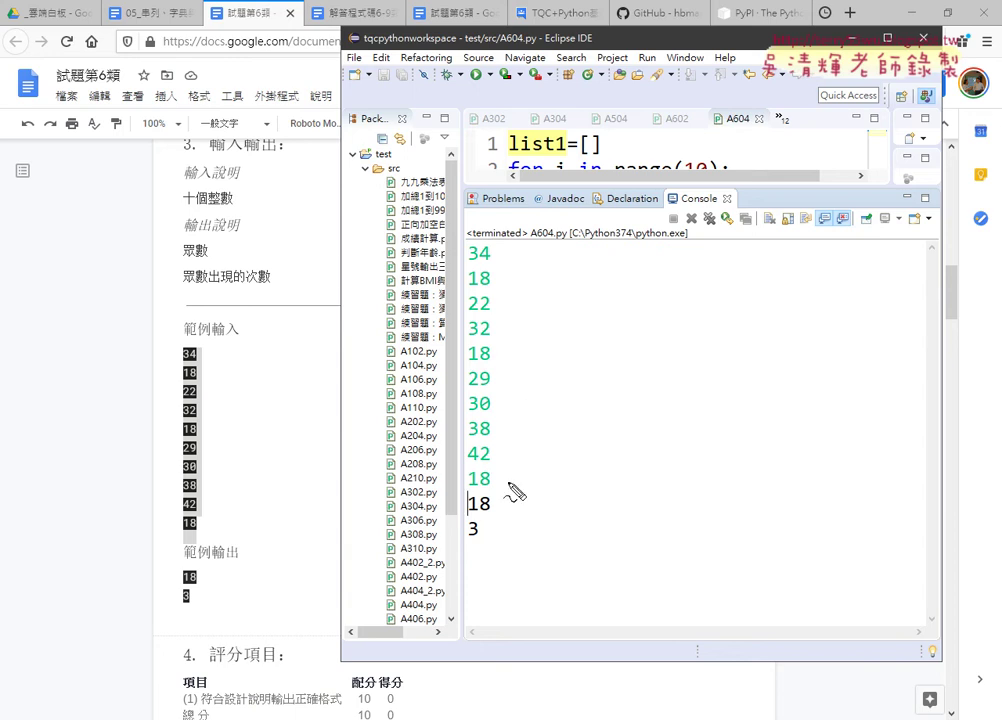
Compare the program's two output lines with the ten console inputs and the list1=[] line that stores them
{"action": "mouse_move", "coordinate": [494, 490]}
{"action": "left_mouse_down"}
{"action": "mouse_move", "coordinate": [465, 505]}
{"action": "mouse_move", "coordinate": [490, 518]}
{"action": "mouse_move", "coordinate": [470, 547]}
{"action": "mouse_move", "coordinate": [490, 528]}
{"action": "mouse_move", "coordinate": [486, 540]}
{"action": "left_mouse_up"}
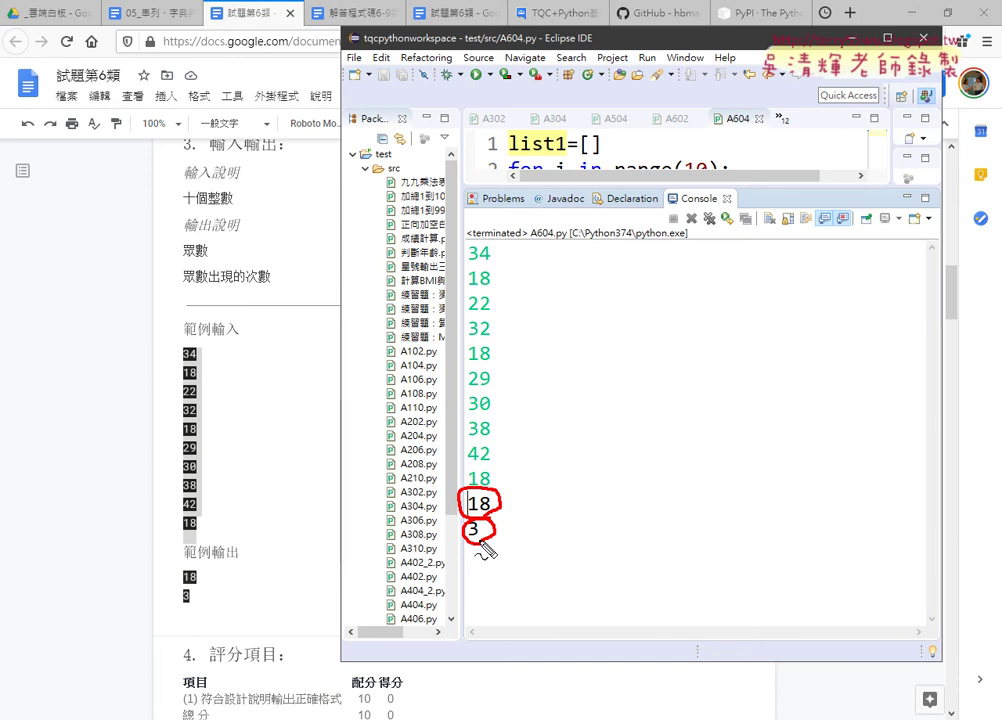
{"action": "mouse_move", "coordinate": [460, 490]}
{"action": "left_mouse_down"}
{"action": "mouse_move", "coordinate": [472, 255]}
{"action": "mouse_move", "coordinate": [497, 238]}
{"action": "mouse_move", "coordinate": [508, 472]}
{"action": "mouse_move", "coordinate": [498, 490]}
{"action": "left_mouse_up"}
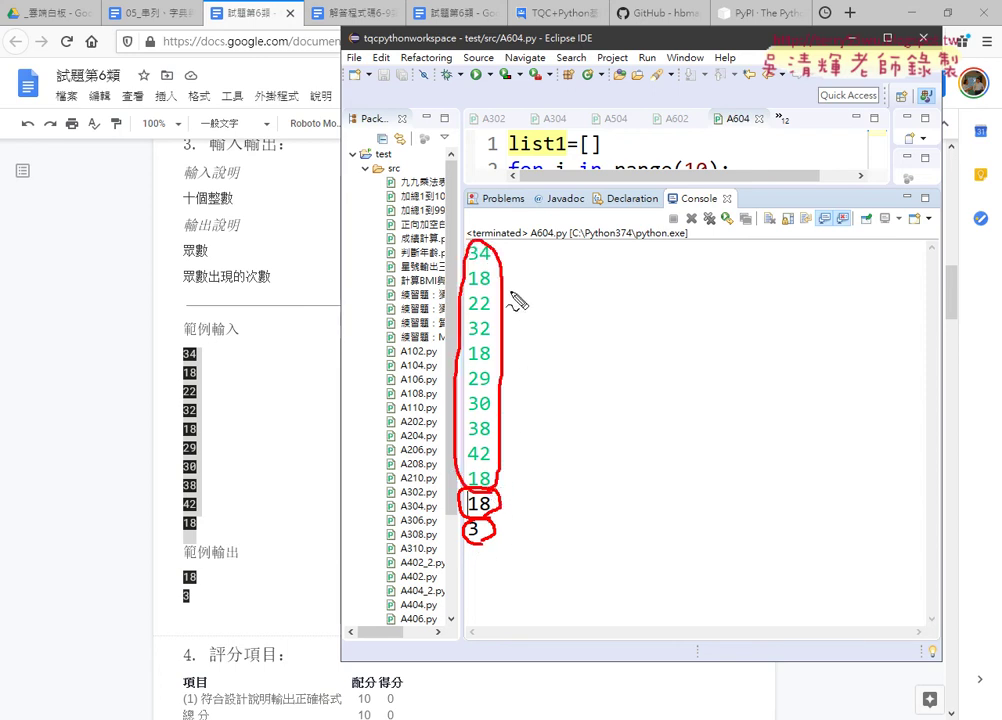
{"action": "mouse_move", "coordinate": [468, 245]}
{"action": "left_mouse_down"}
{"action": "mouse_move", "coordinate": [430, 172]}
{"action": "mouse_move", "coordinate": [462, 150]}
{"action": "mouse_move", "coordinate": [598, 162]}
{"action": "left_mouse_up"}
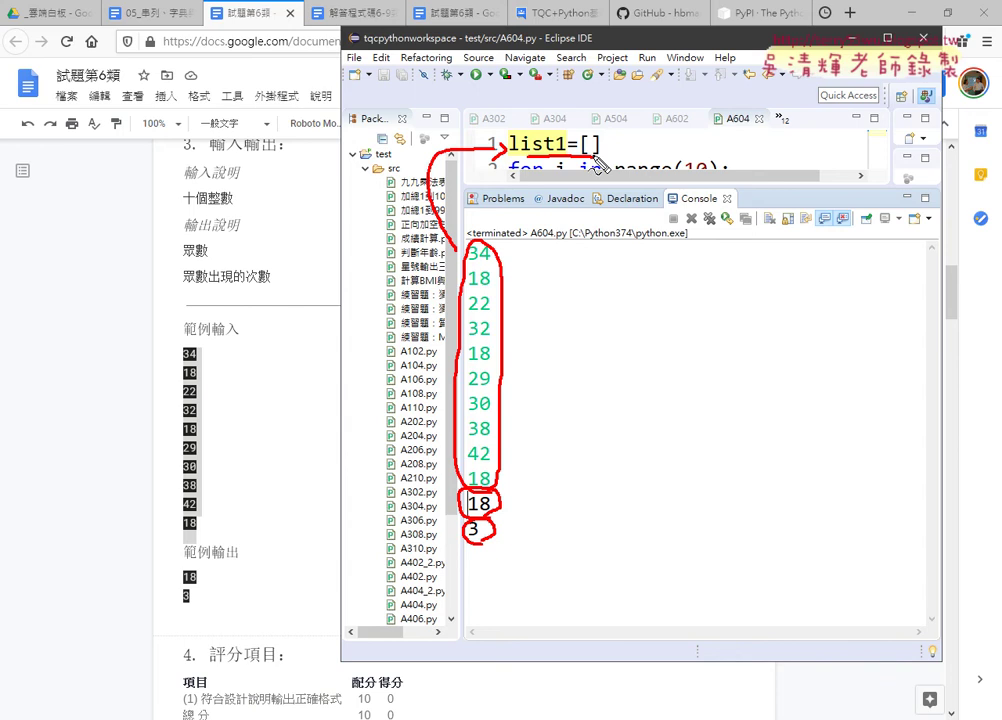
{"action": "key", "text": "Escape"}
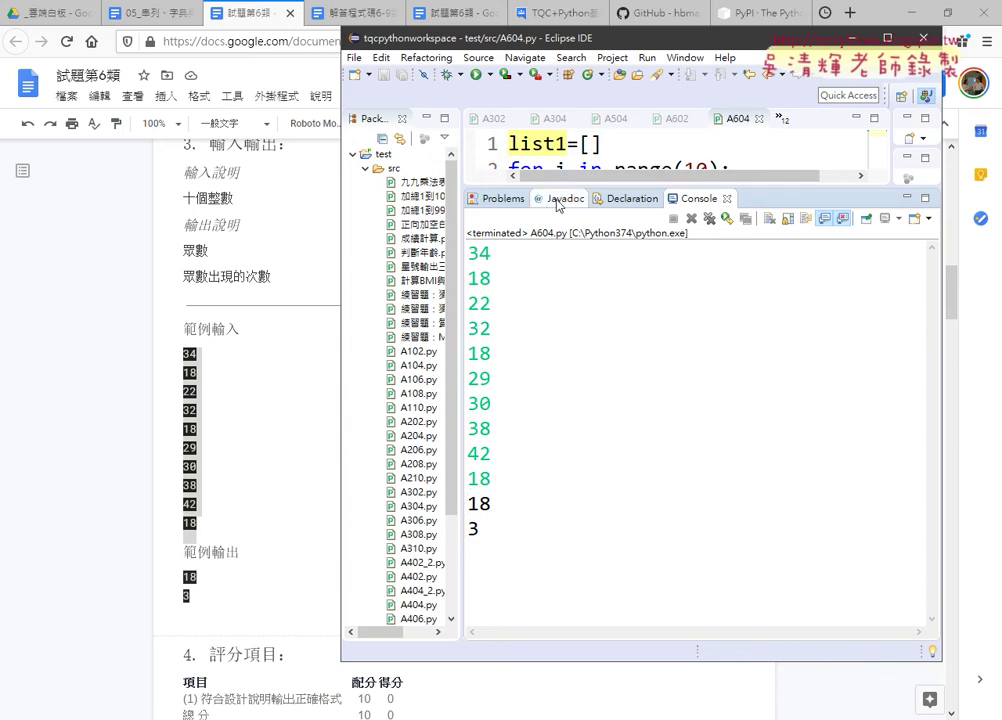
Enlarge the A604.py code editor area above the console to show the first three code lines
{"action": "left_click_drag", "start_coordinate": [566, 189], "coordinate": [566, 207]}
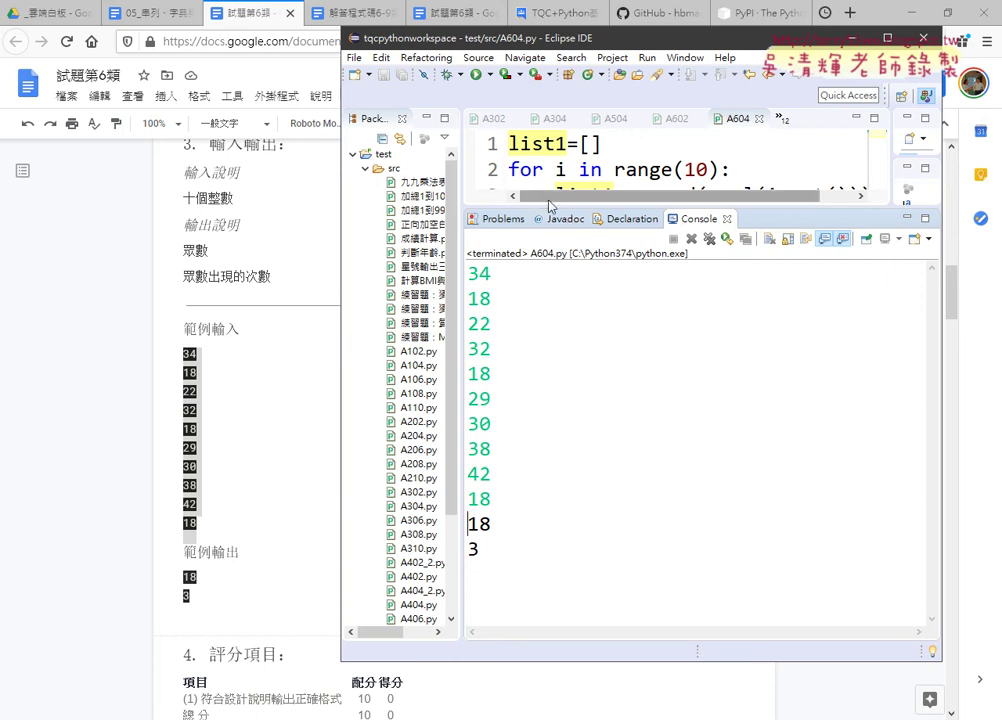
{"action": "left_click_drag", "start_coordinate": [559, 208], "coordinate": [559, 230]}
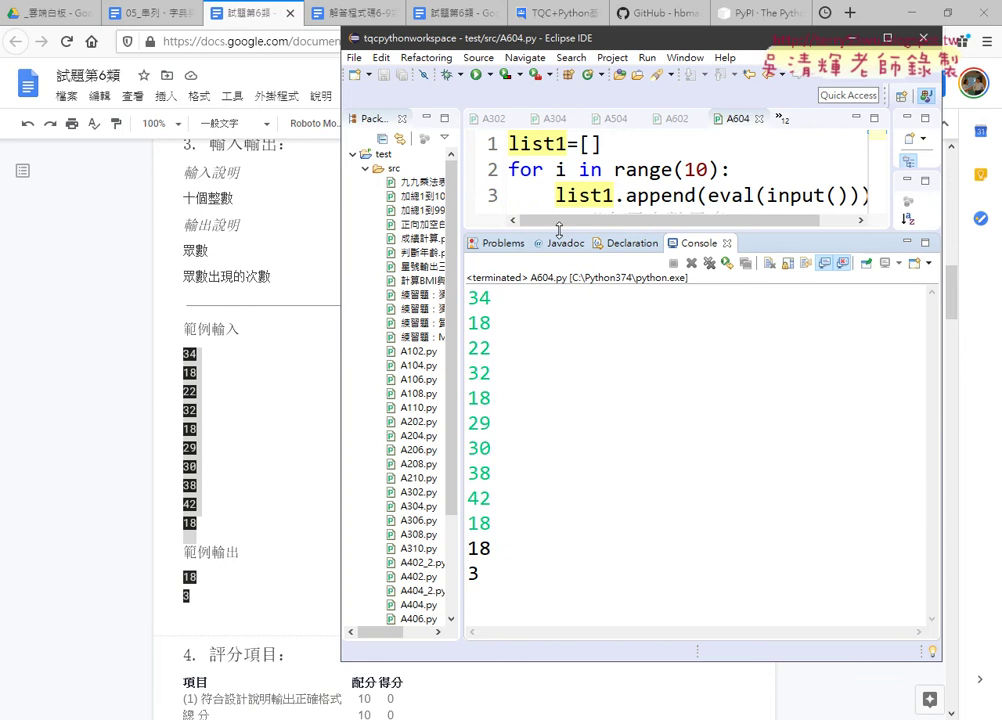